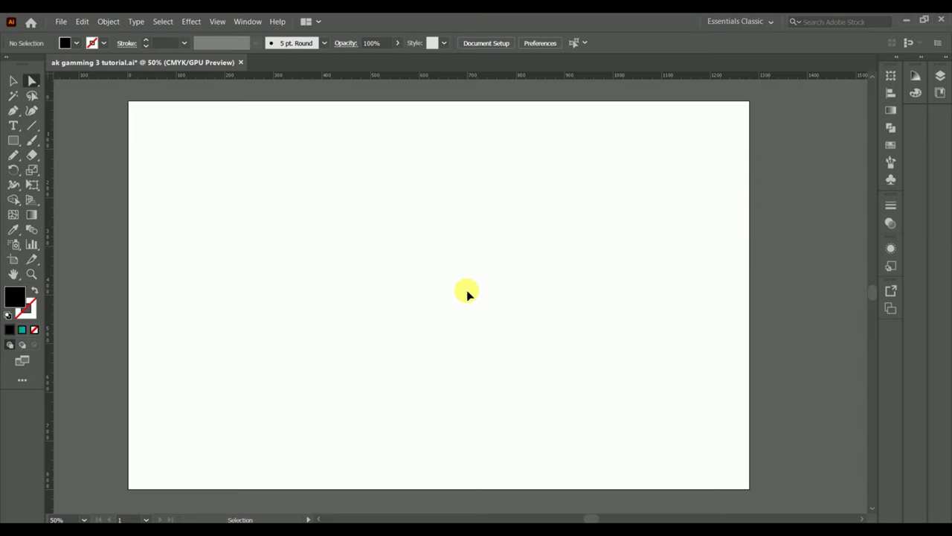
Step: Show the grid over the blank artboard and zoom in to about 400%
key(ctrl+apostrophe)
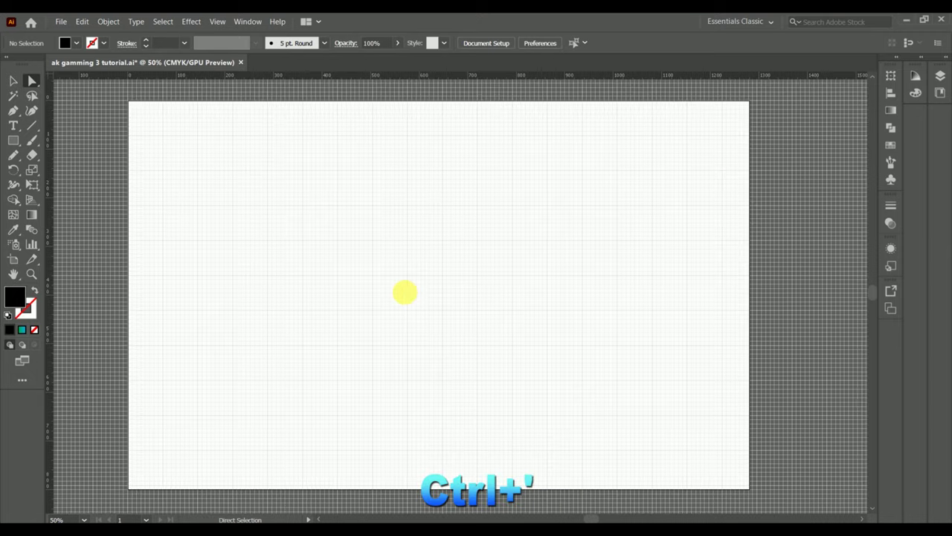
scroll(404, 292, up, 6)
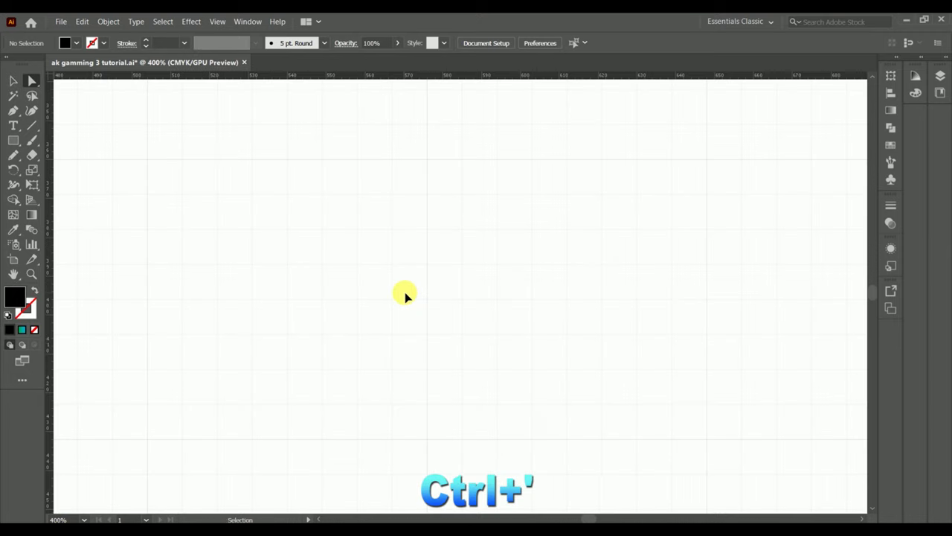
scroll(405, 291, down, 3)
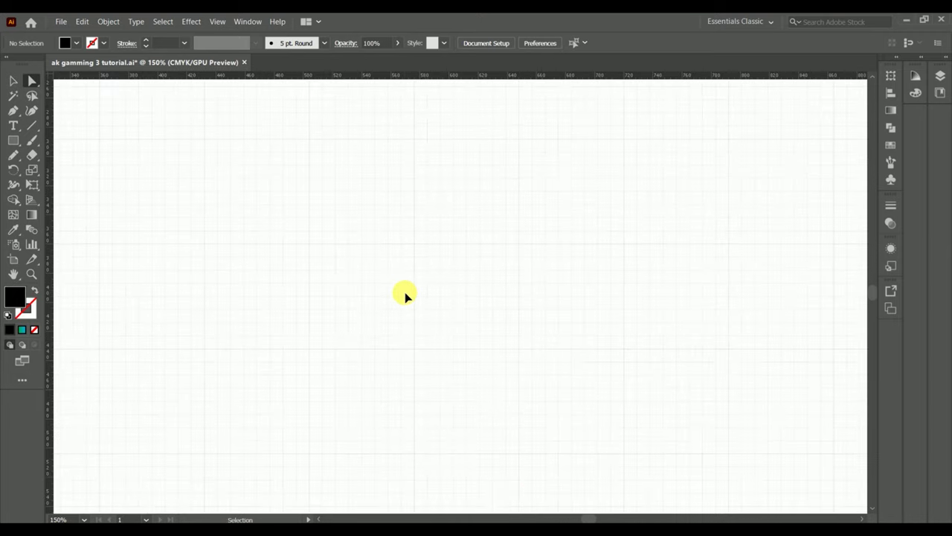
scroll(404, 297, up, 2)
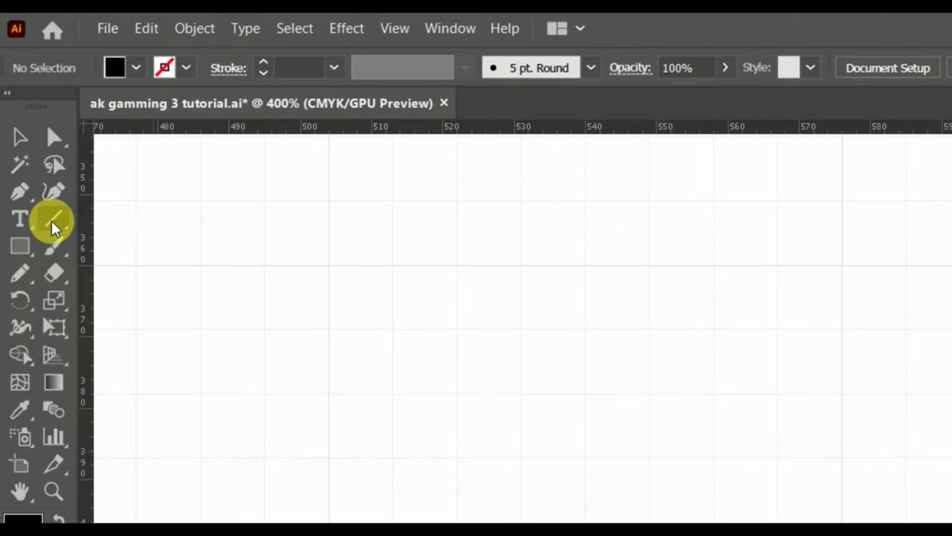
Step: Draw a vertical line down the artboard with a black 0.5 pt stroke
click(52, 221)
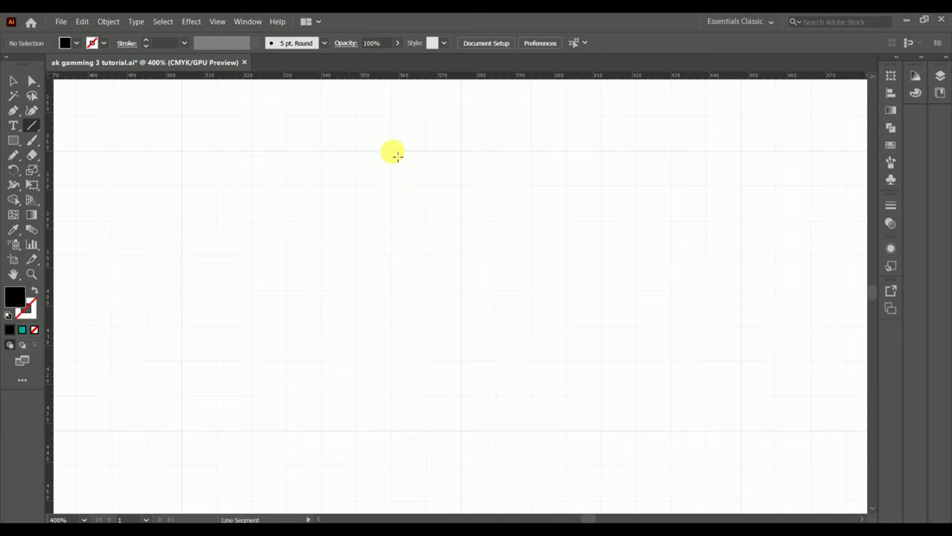
drag(397, 155, 393, 438)
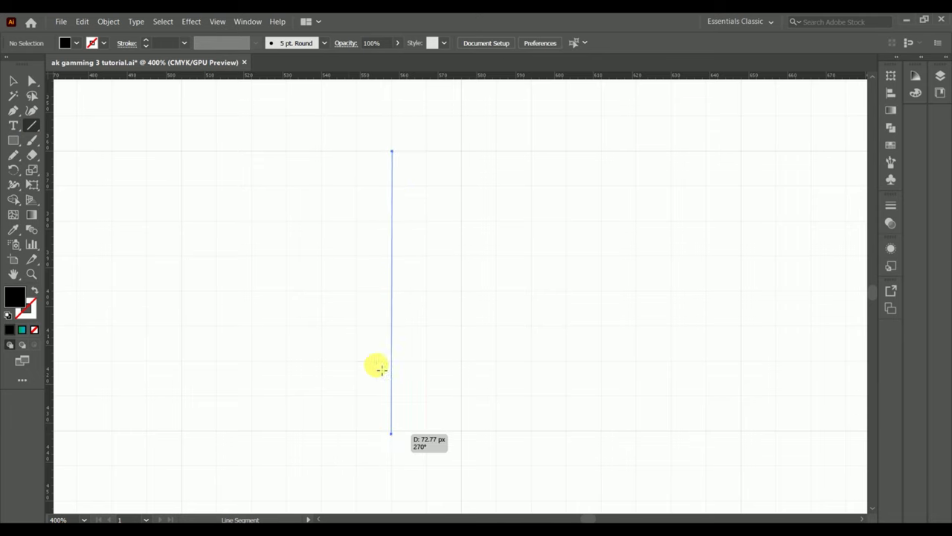
click(146, 59)
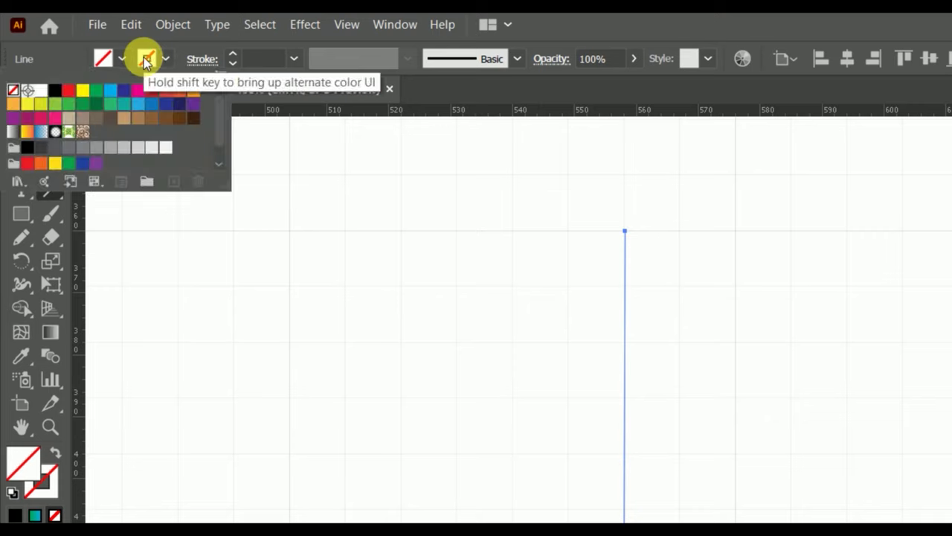
click(230, 55)
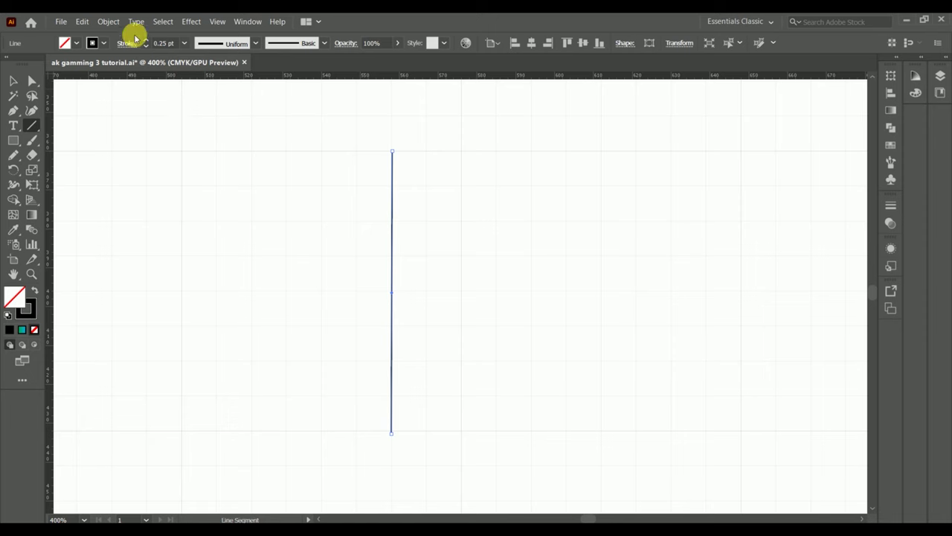
click(145, 43)
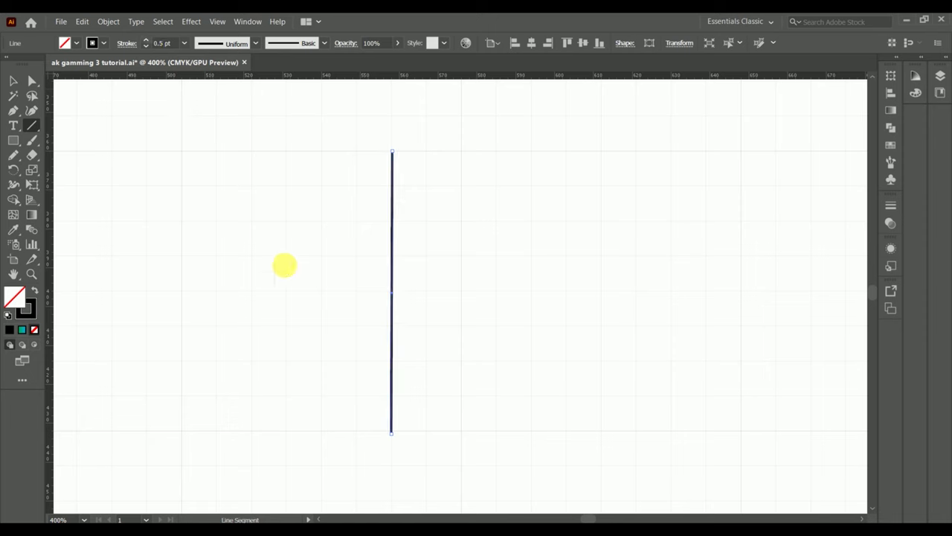
Step: Duplicate the vertical line into three evenly spaced parallel lines and group them
key(v)
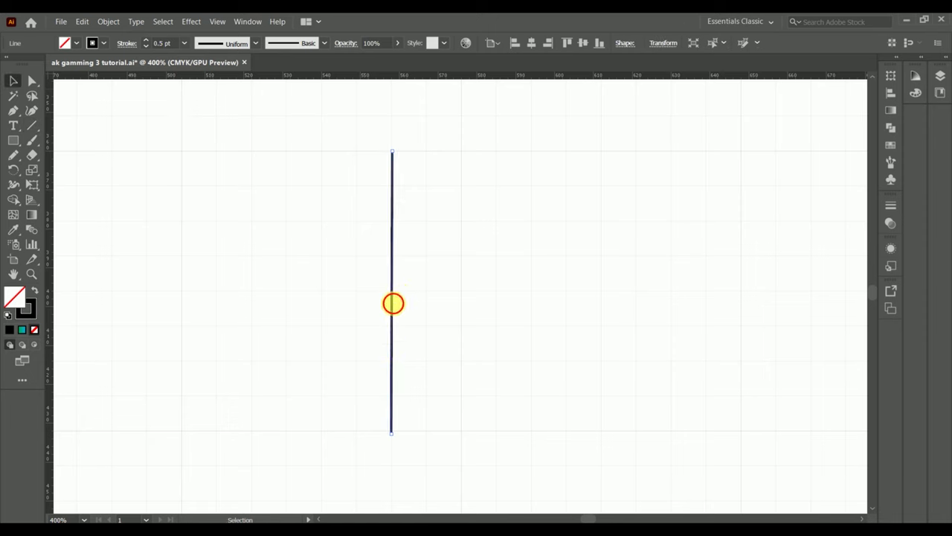
drag(377, 298, 321, 299)
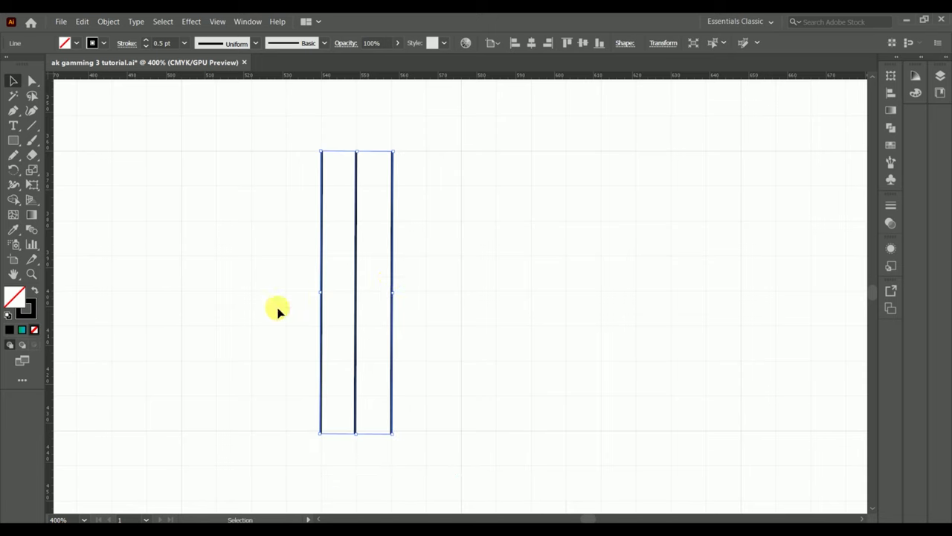
click(429, 263)
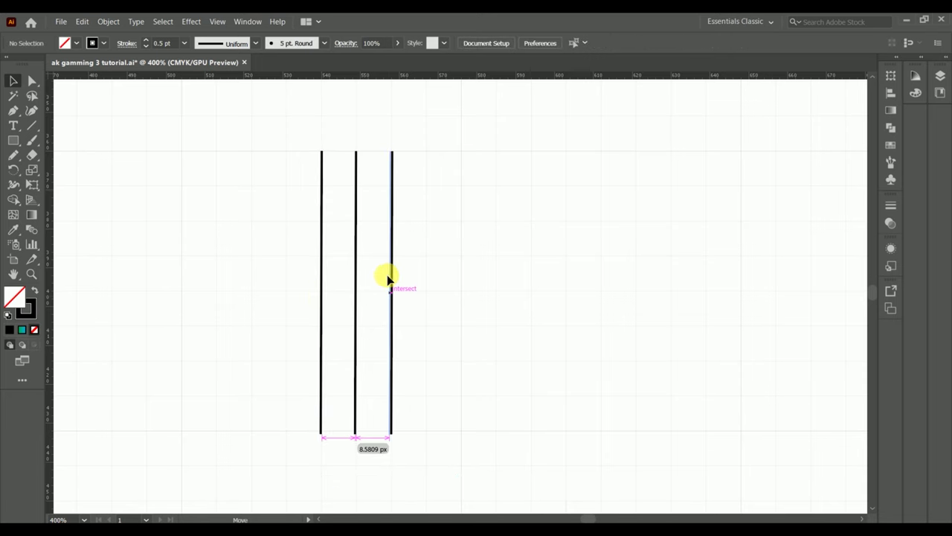
drag(388, 275, 388, 279)
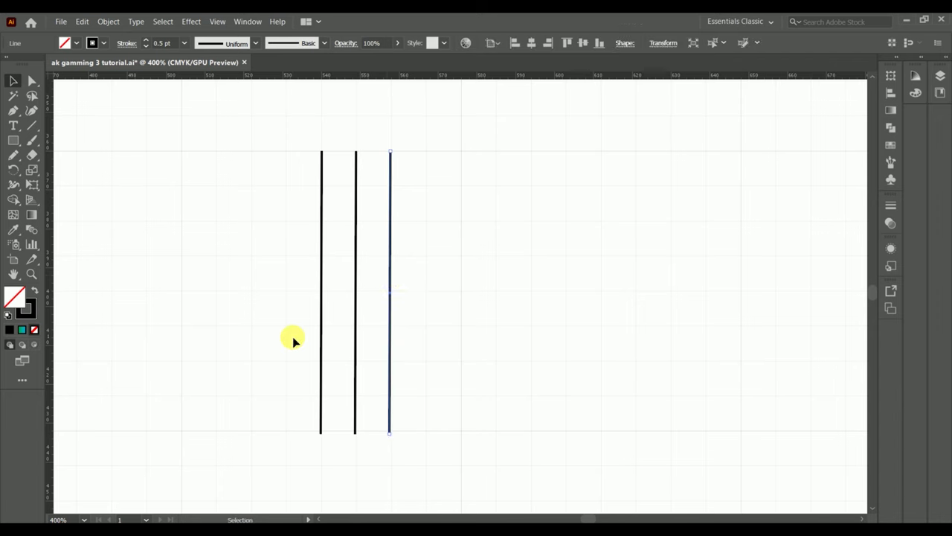
key(ctrl+a)
key(ctrl+g)
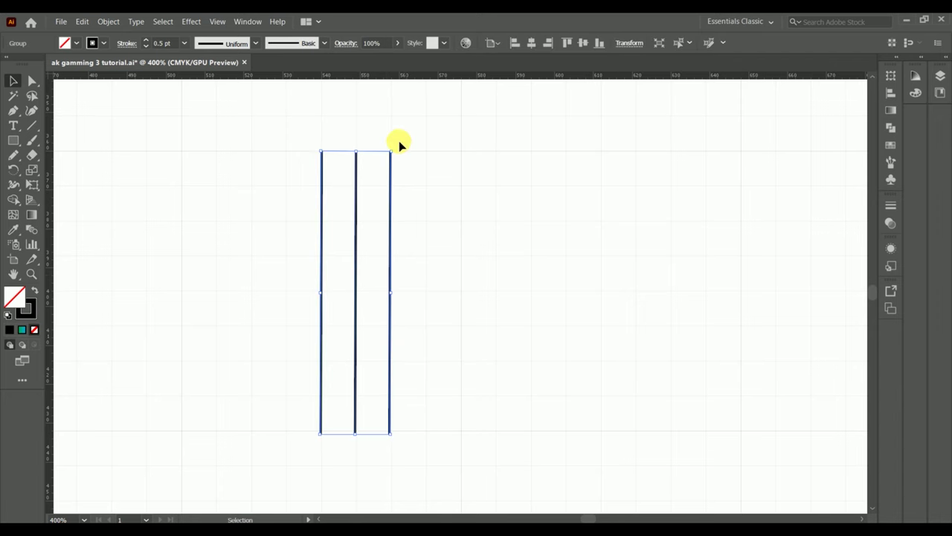
Step: Rotate the three-line group clockwise into a diagonal and shift it down-left
mouse_move(401, 151)
mouse_down()
mouse_move(467, 183)
mouse_move(482, 103)
mouse_up()
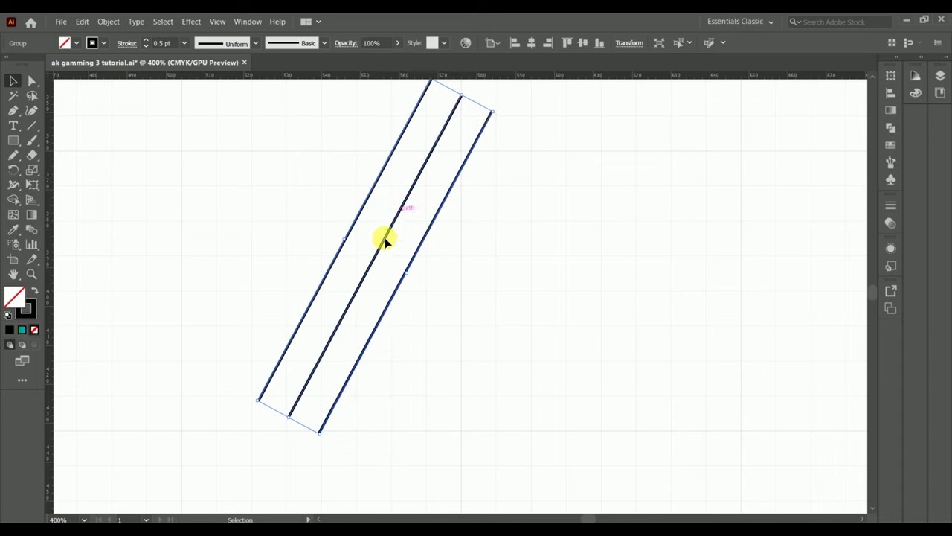
drag(386, 241, 378, 266)
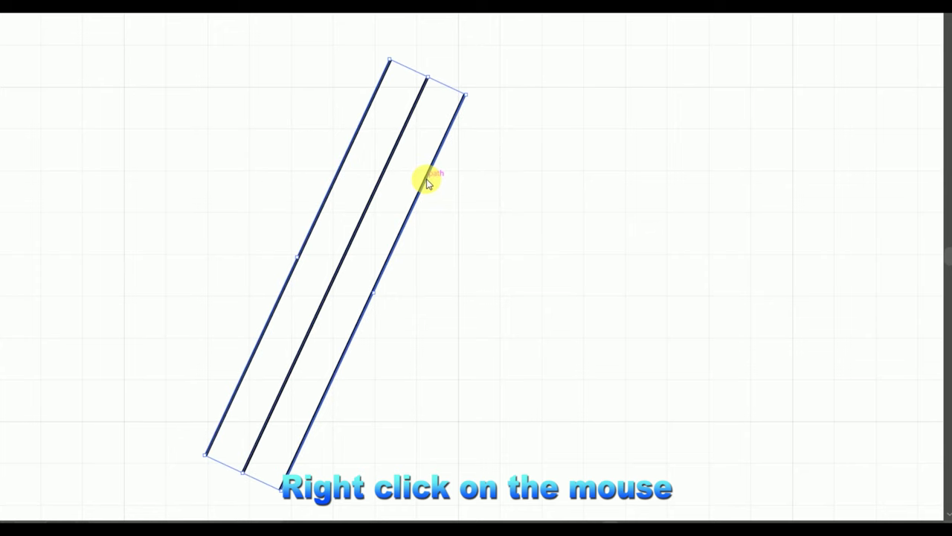
Step: Reflect a vertical copy of the line group and move it right so the tops cross
right_click(428, 183)
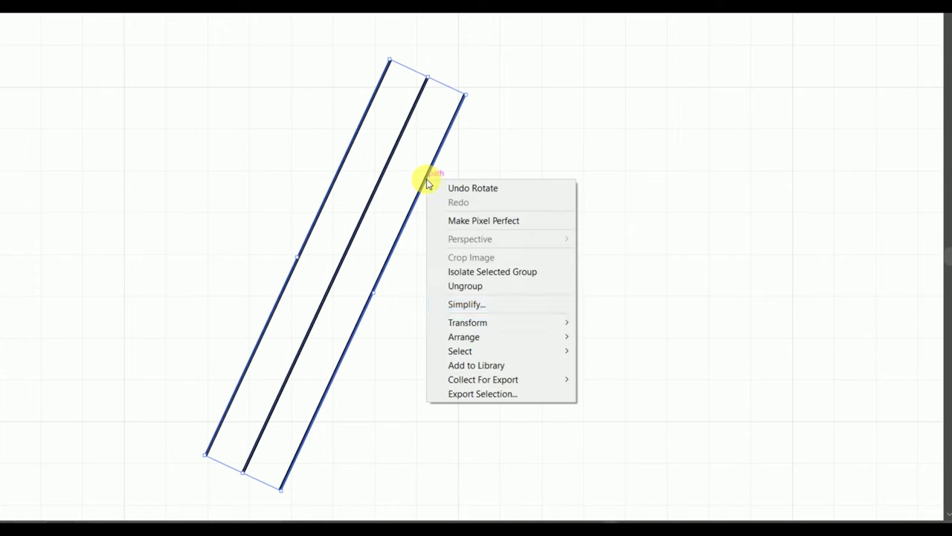
mouse_move(467, 322)
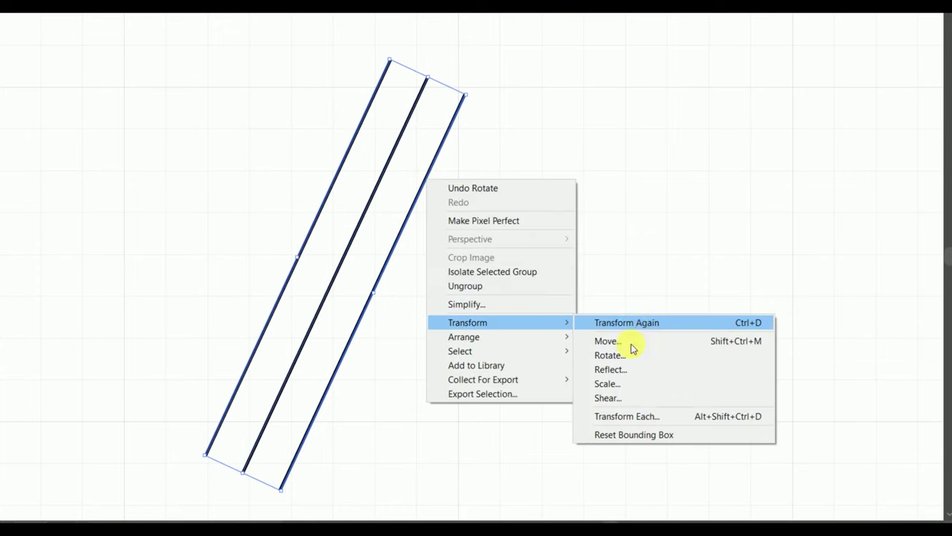
click(621, 369)
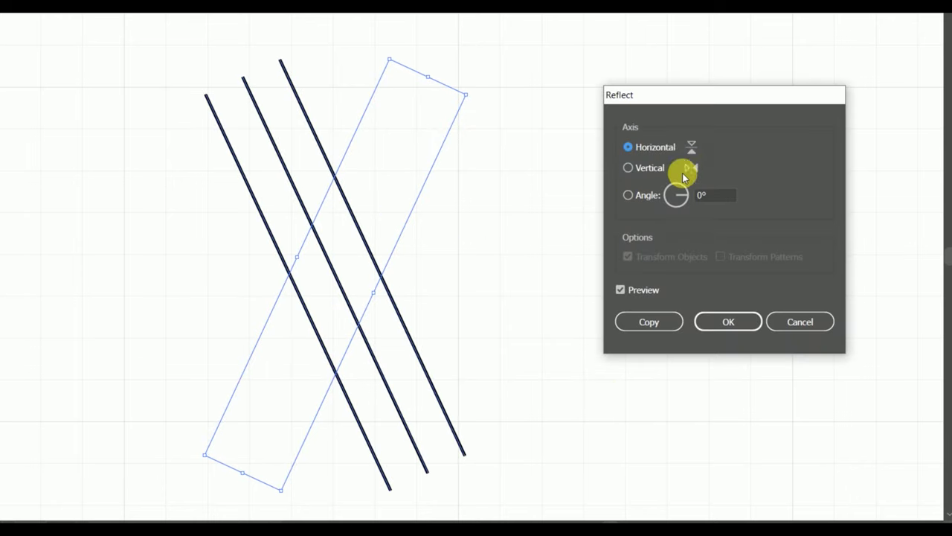
click(628, 168)
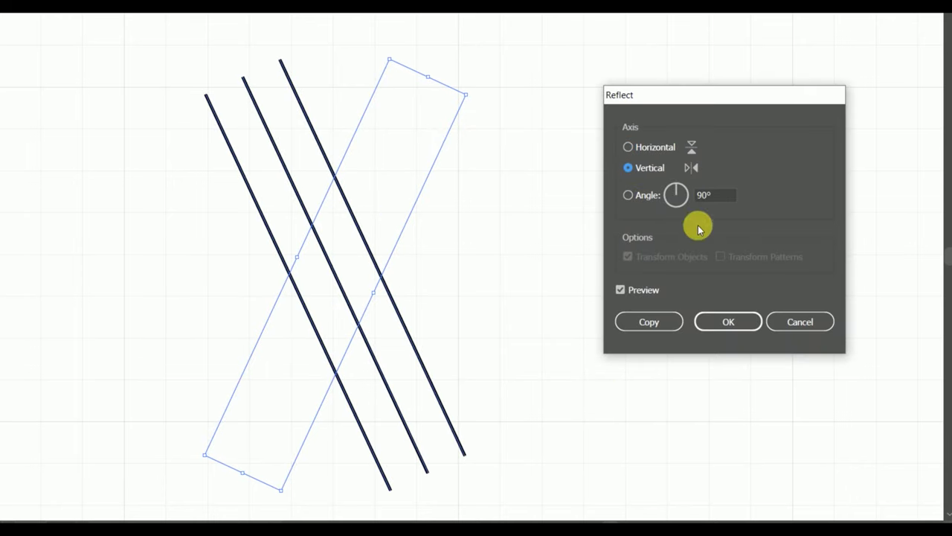
click(655, 325)
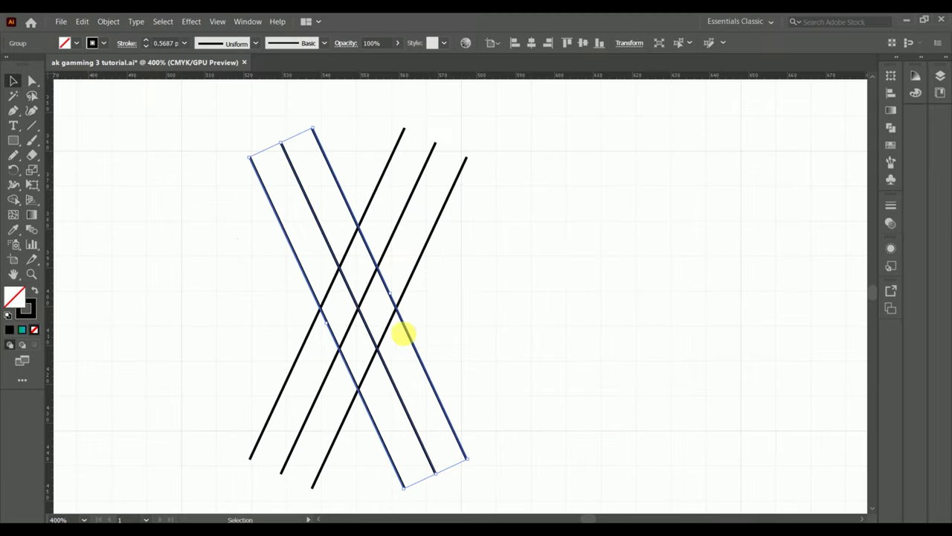
drag(403, 325, 492, 326)
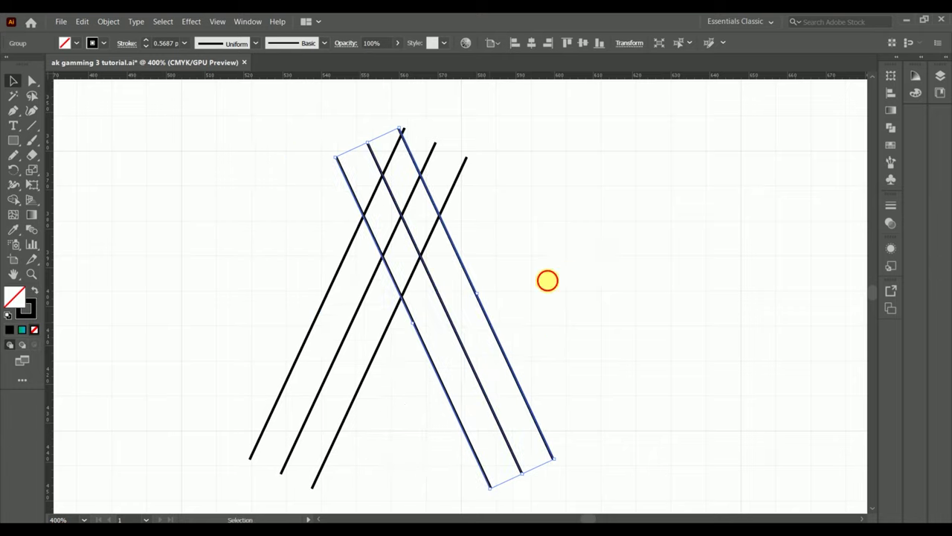
drag(546, 278, 504, 227)
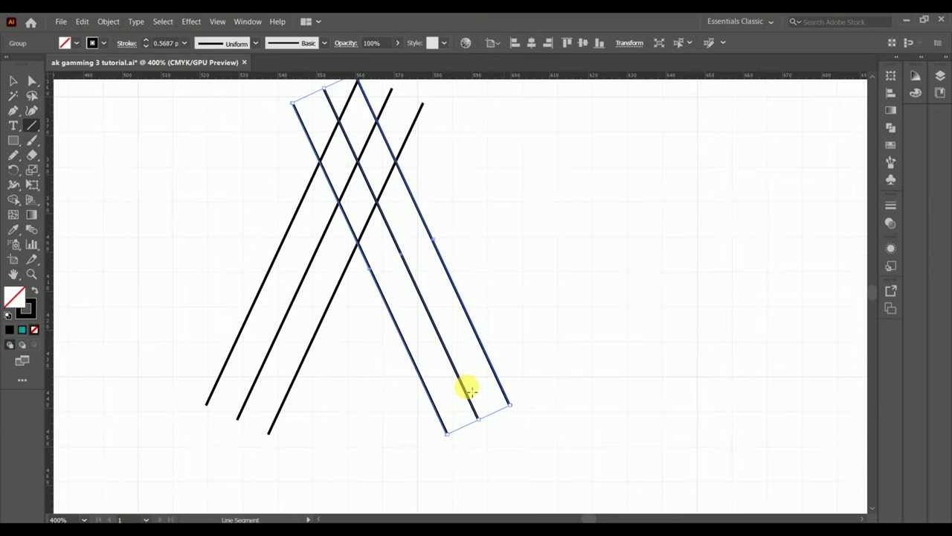
key(backslash)
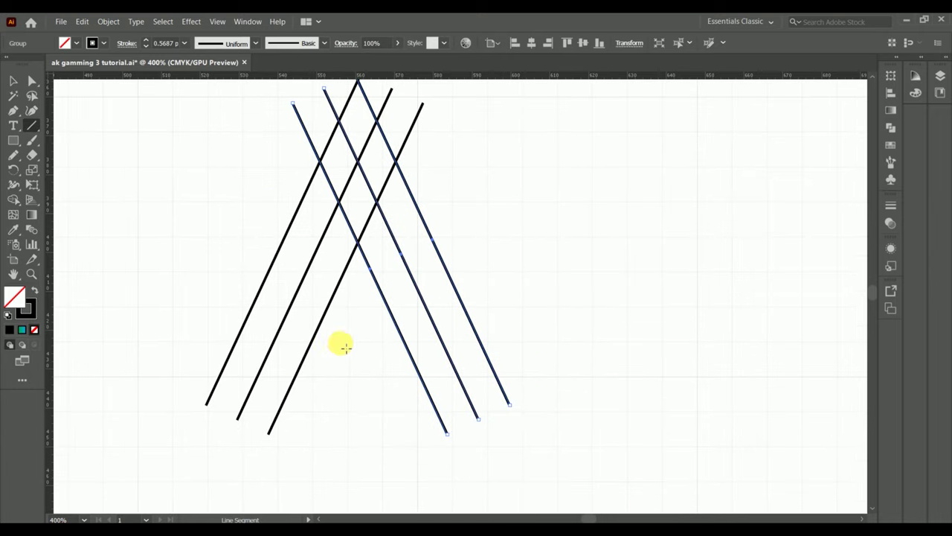
Step: Draw a horizontal crossbar, copy it lower, and stretch both diagonal groups downward
drag(353, 345, 525, 343)
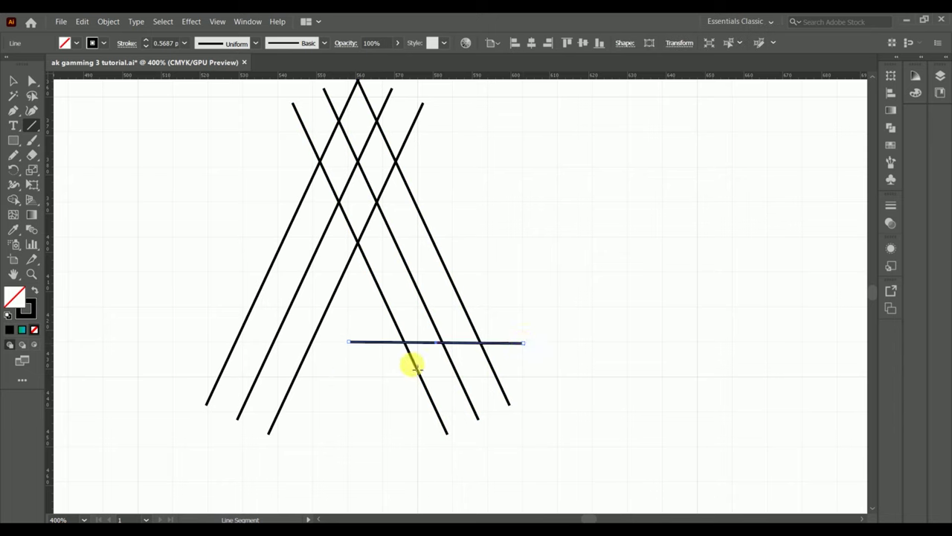
key(v)
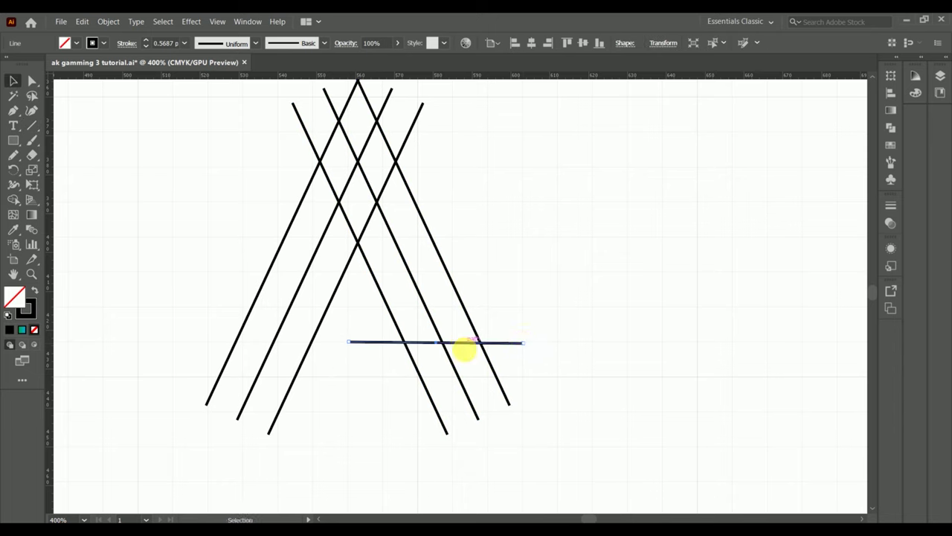
mouse_move(463, 343)
mouse_down()
mouse_move(464, 377)
mouse_move(427, 421)
mouse_move(476, 421)
mouse_up()
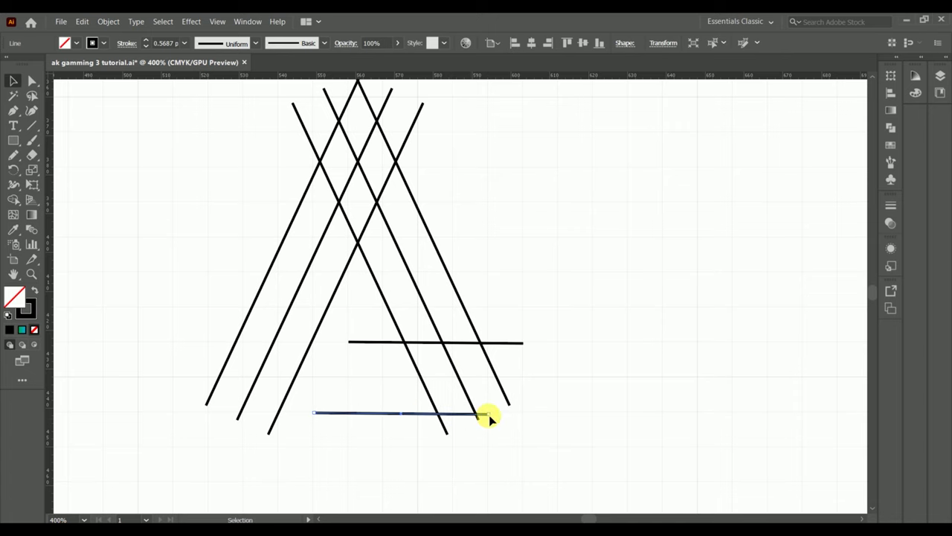
drag(542, 422, 561, 415)
click(506, 398)
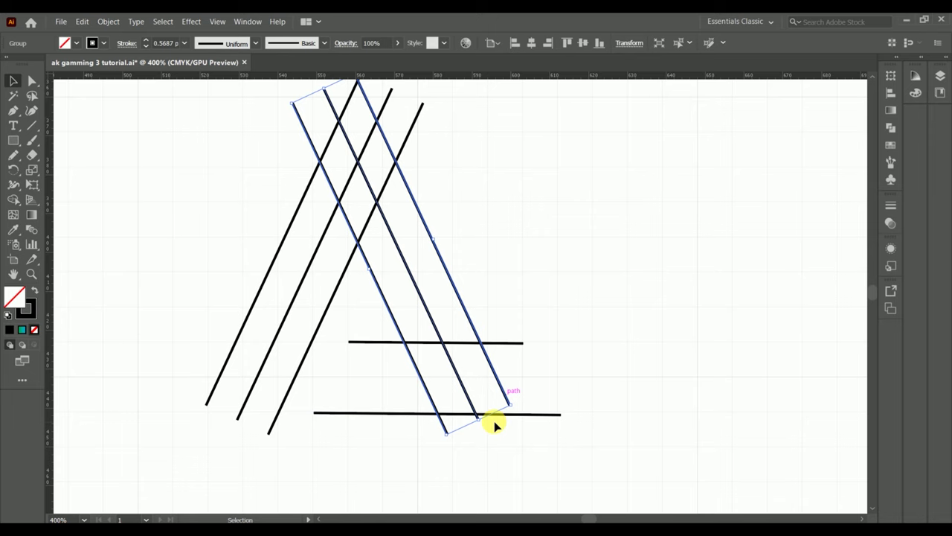
drag(495, 424, 479, 430)
key(ctrl+shift+a)
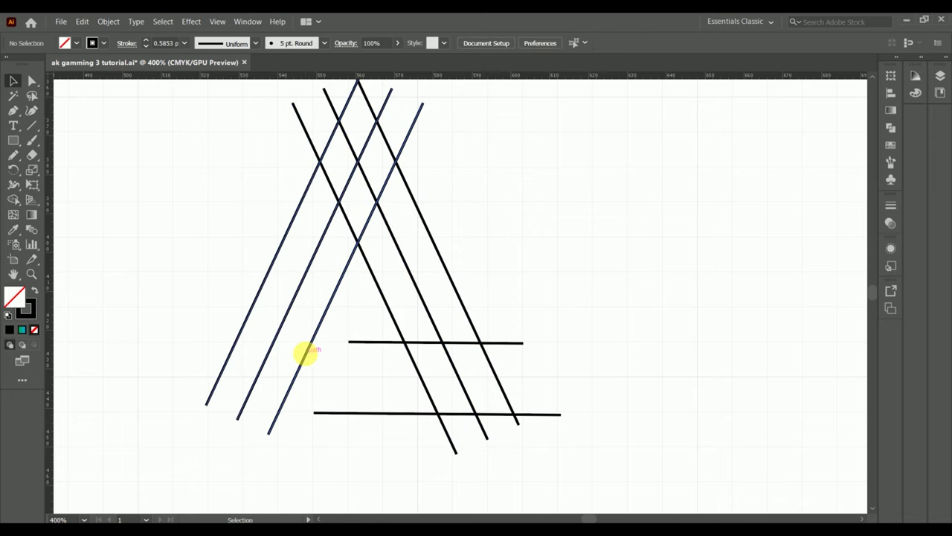
click(306, 355)
drag(238, 423, 233, 446)
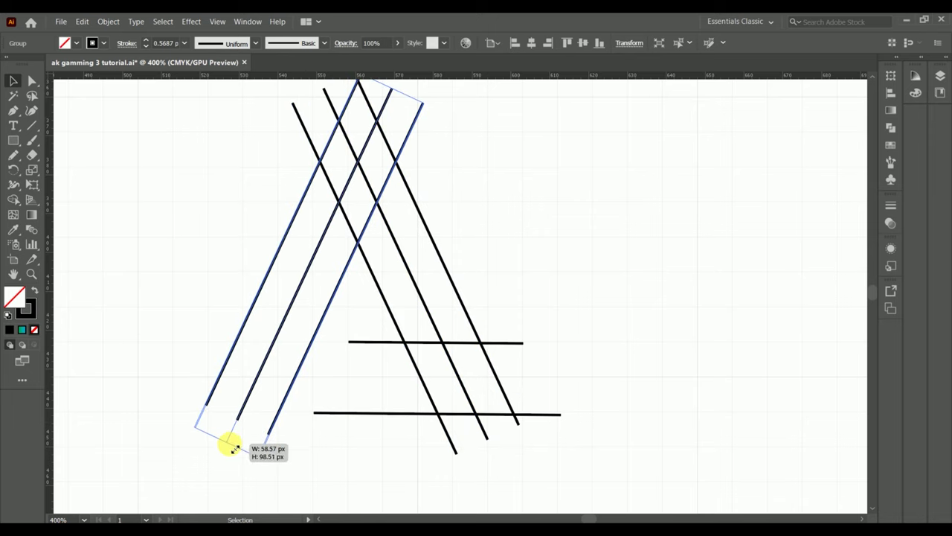
Step: Copy the bottom line upward, then draw an angled connector and a short lower-left baseline
drag(415, 413, 434, 380)
key(backslash)
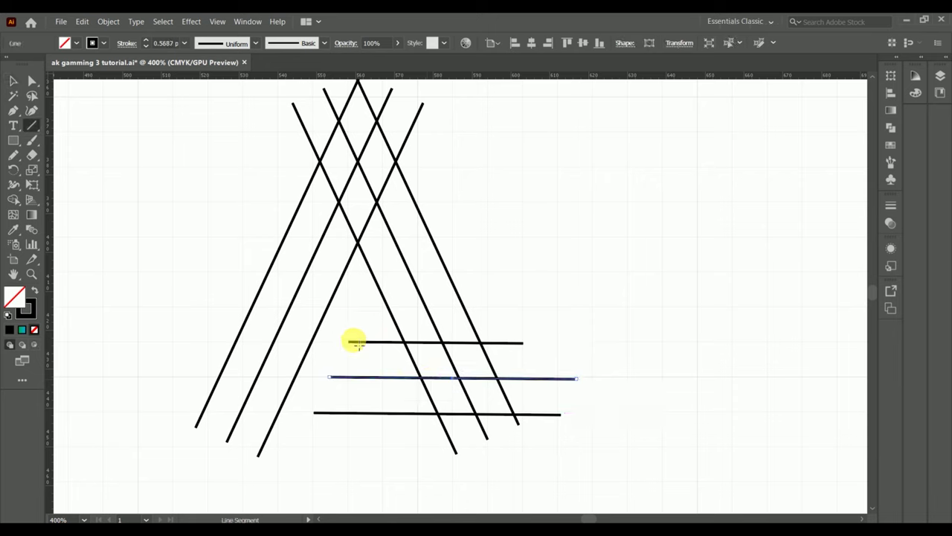
drag(355, 342, 305, 433)
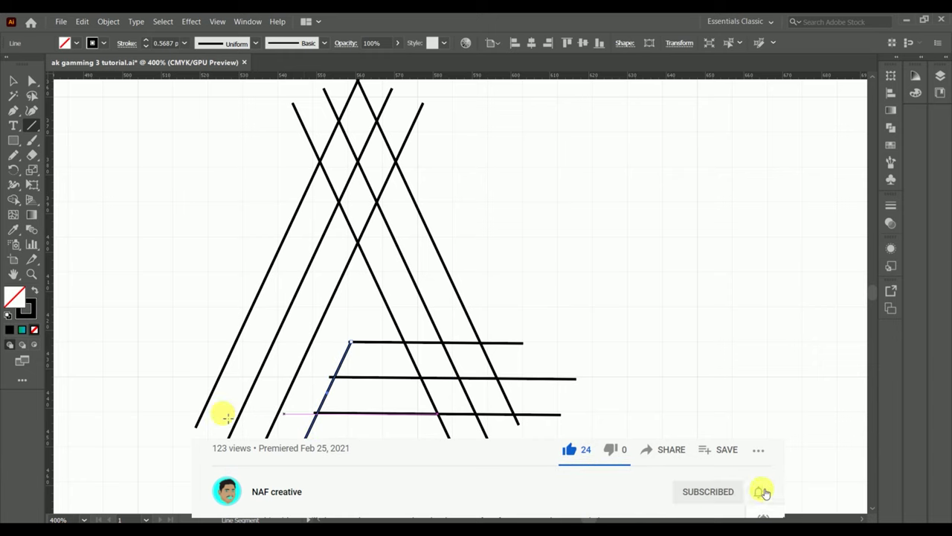
drag(298, 412, 159, 414)
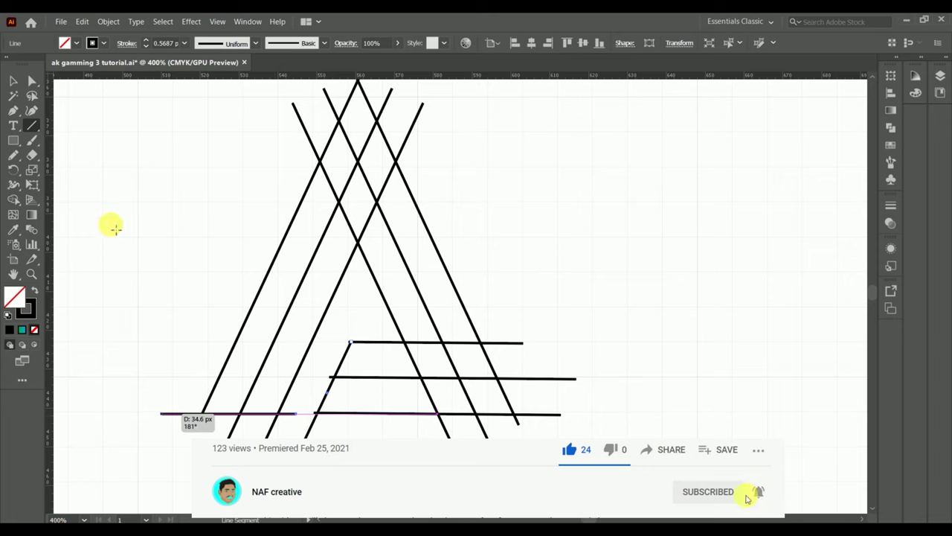
click(14, 81)
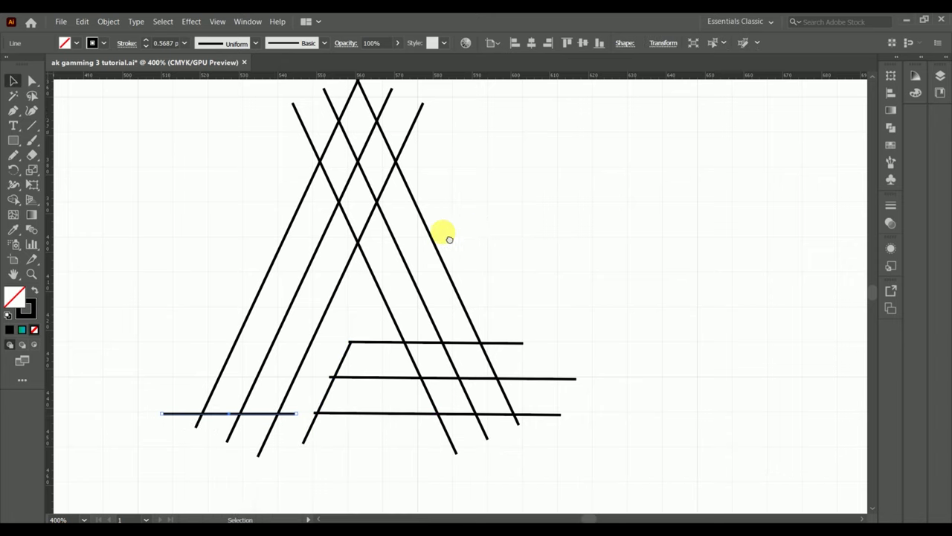
scroll(446, 239, right, 3)
scroll(483, 226, left, 3)
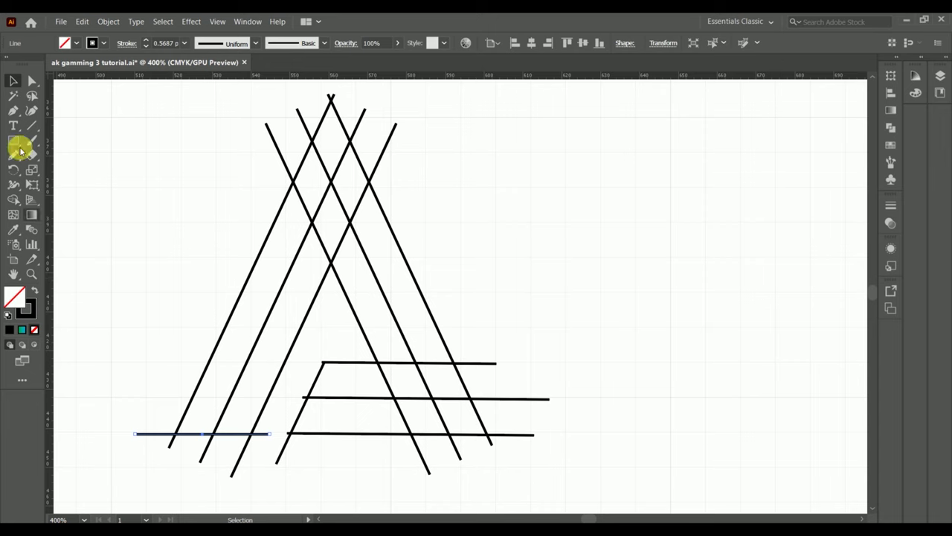
Step: Draw a tall vertical line up from the bottom line's end and a horizontal top bar
click(30, 127)
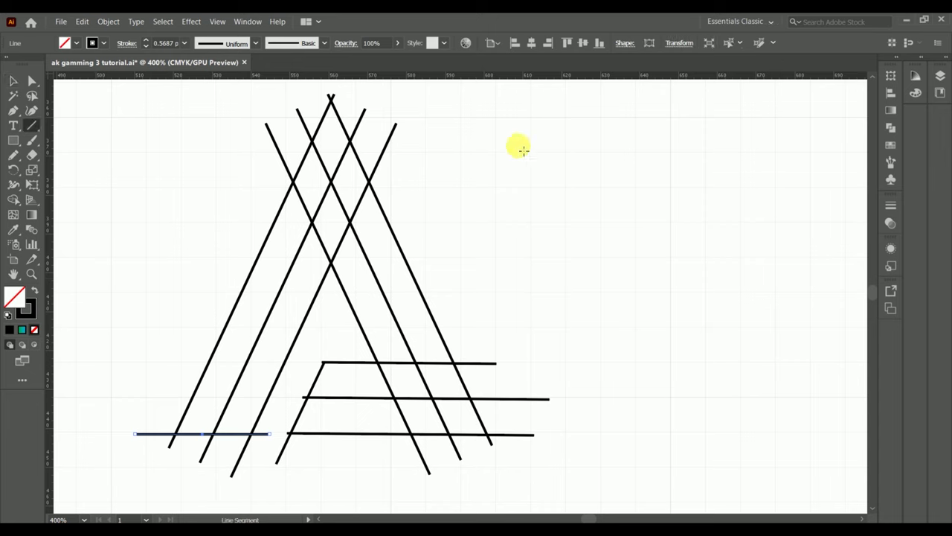
drag(489, 437, 489, 101)
click(12, 79)
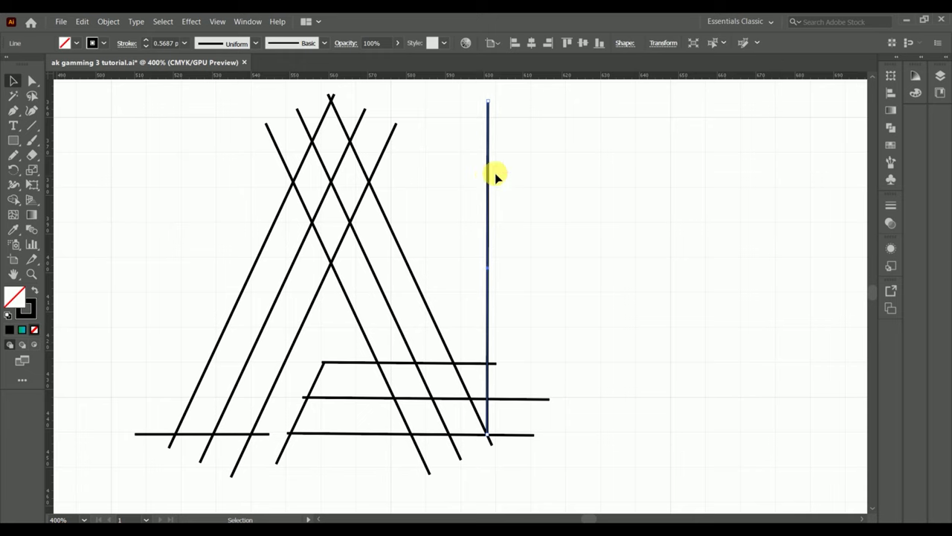
key(backslash)
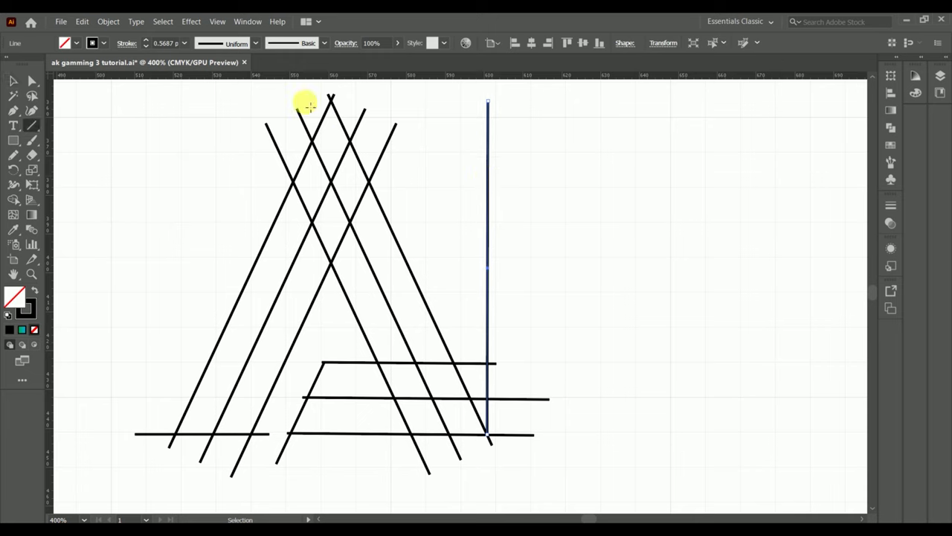
drag(322, 104, 510, 108)
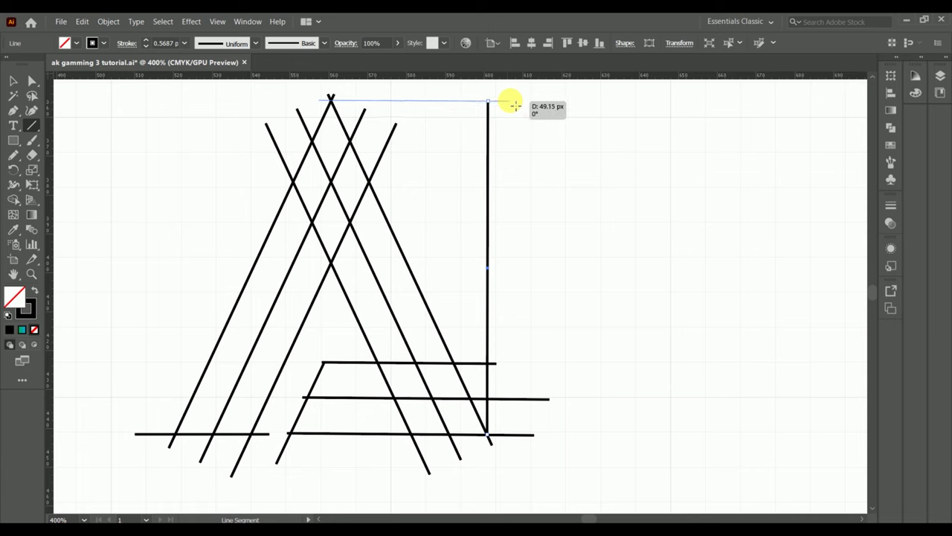
drag(515, 104, 510, 101)
Step: Align the top horizontal bar so it meets the A's apex
click(12, 80)
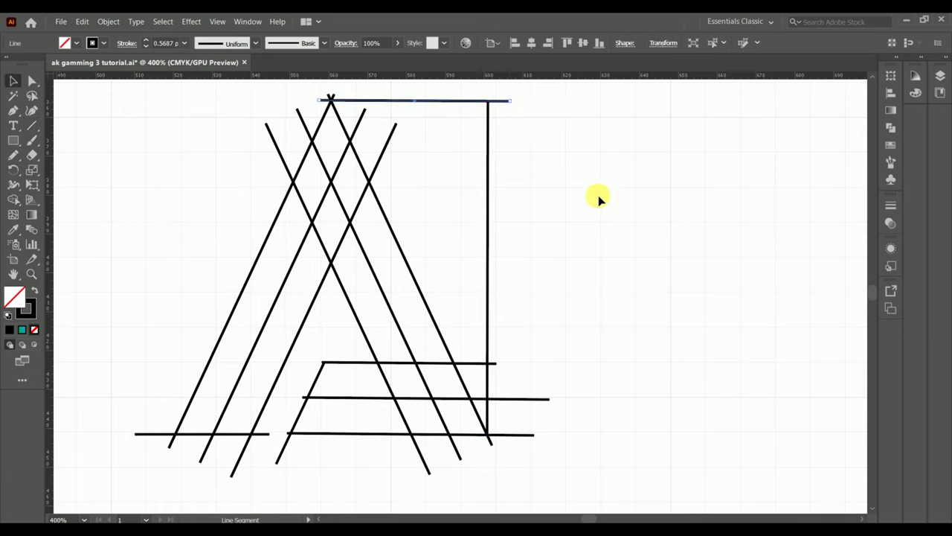
click(537, 240)
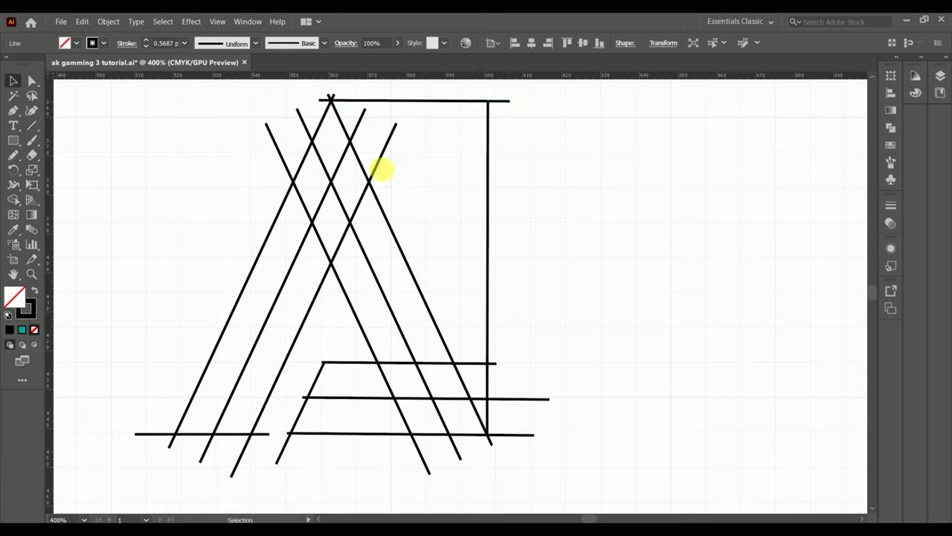
click(406, 107)
key(Down)
key(Down)
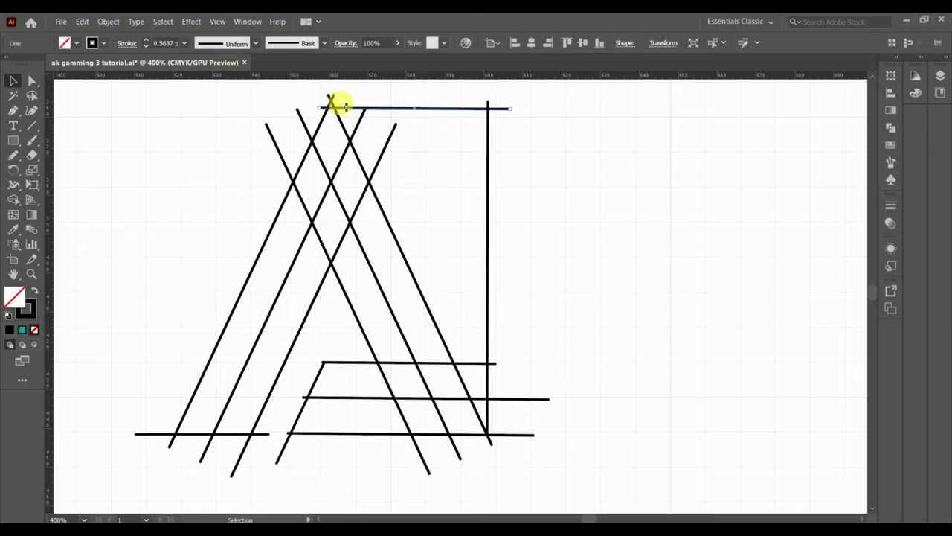
scroll(336, 108, up, 1)
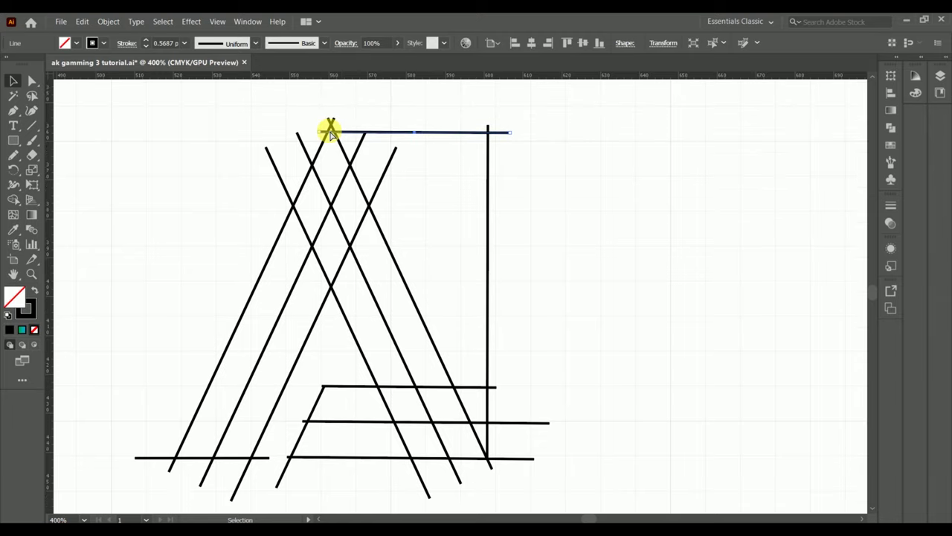
scroll(331, 131, up, 1)
scroll(326, 132, up, 2)
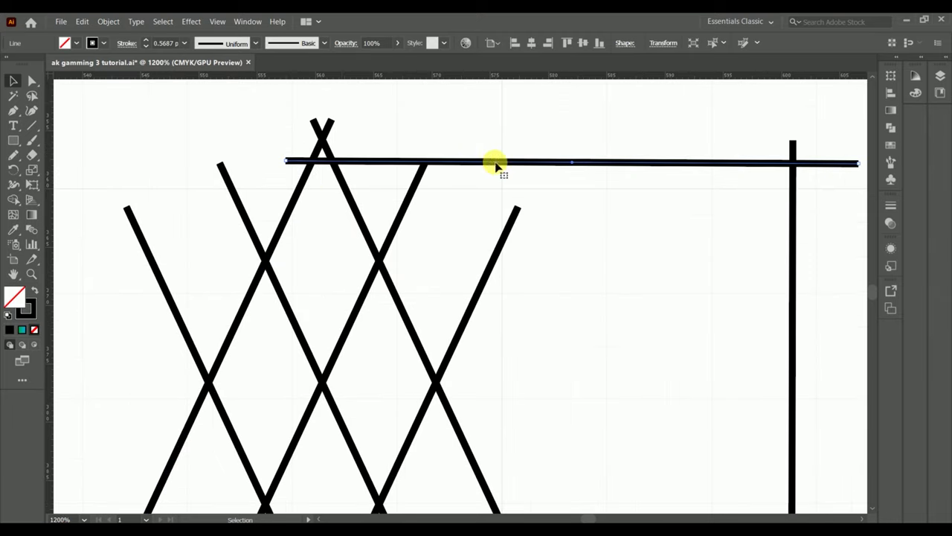
drag(495, 162, 490, 147)
scroll(446, 222, down, 1)
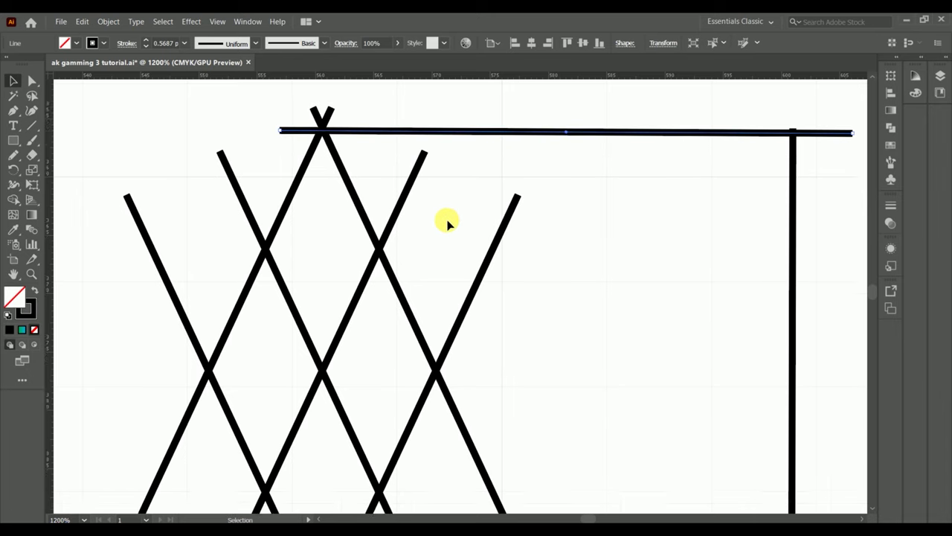
scroll(446, 222, down, 1)
scroll(446, 221, down, 3)
scroll(446, 222, down, 1)
scroll(446, 223, down, 2)
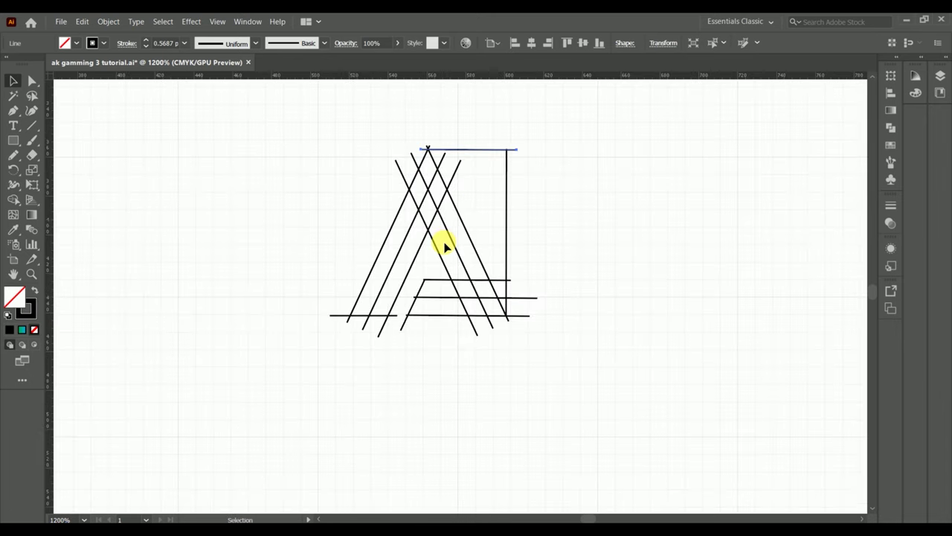
scroll(447, 253, up, 1)
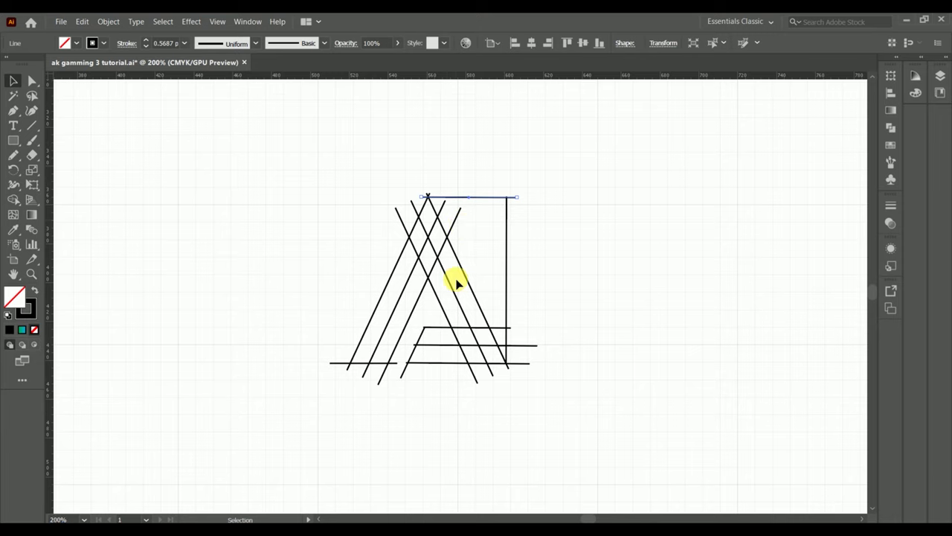
Step: Select all the construction lines, activate Shape Builder, and set black fill with no stroke
scroll(456, 280, up, 1)
scroll(450, 313, up, 1)
scroll(442, 368, up, 2)
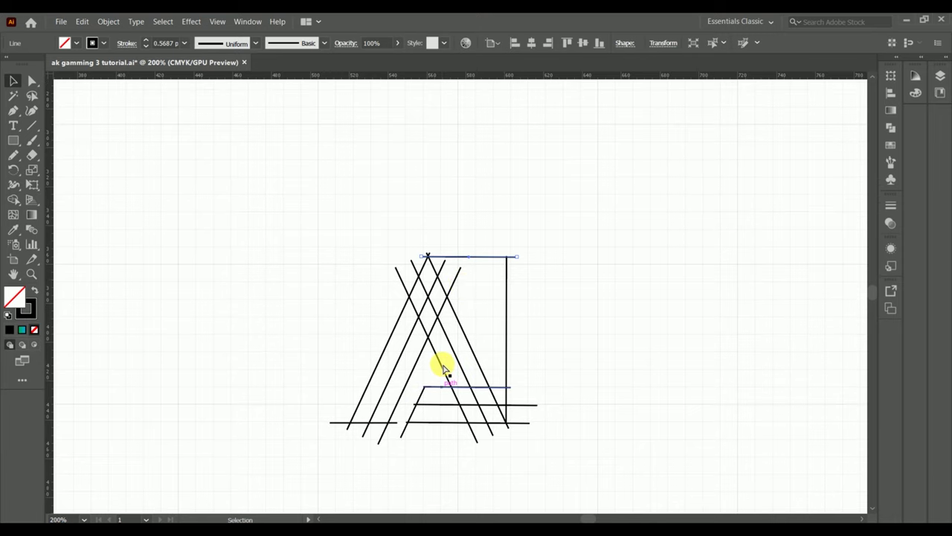
scroll(442, 368, up, 1)
scroll(442, 368, up, 1)
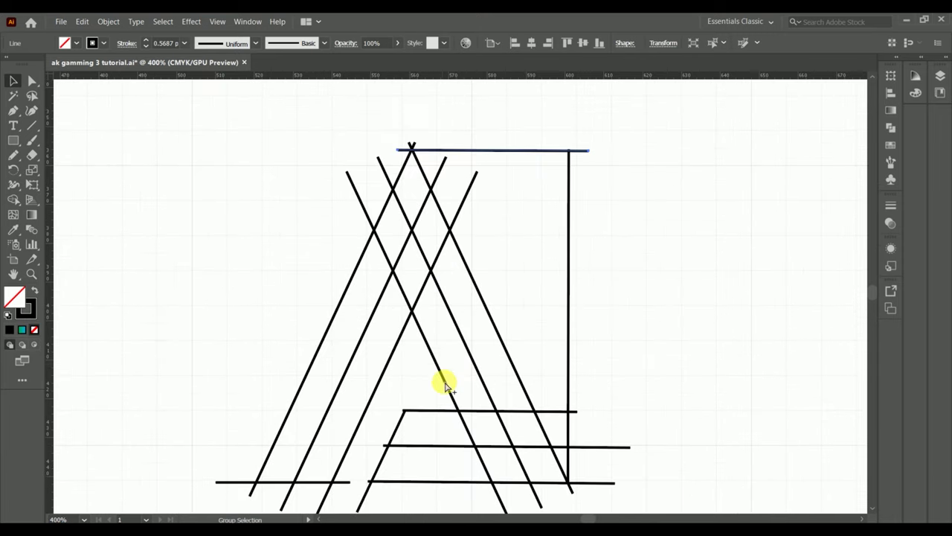
scroll(439, 357, down, 1)
scroll(435, 309, down, 1)
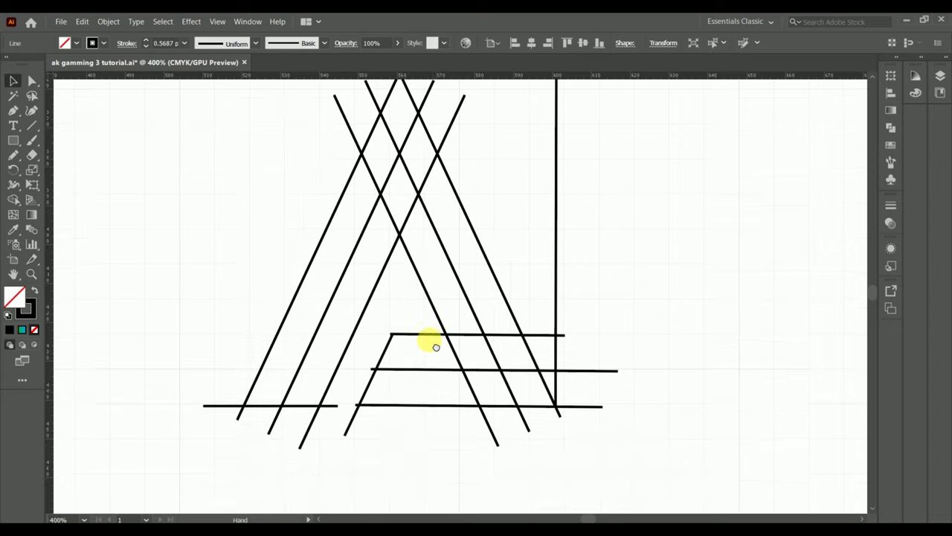
scroll(436, 346, up, 1)
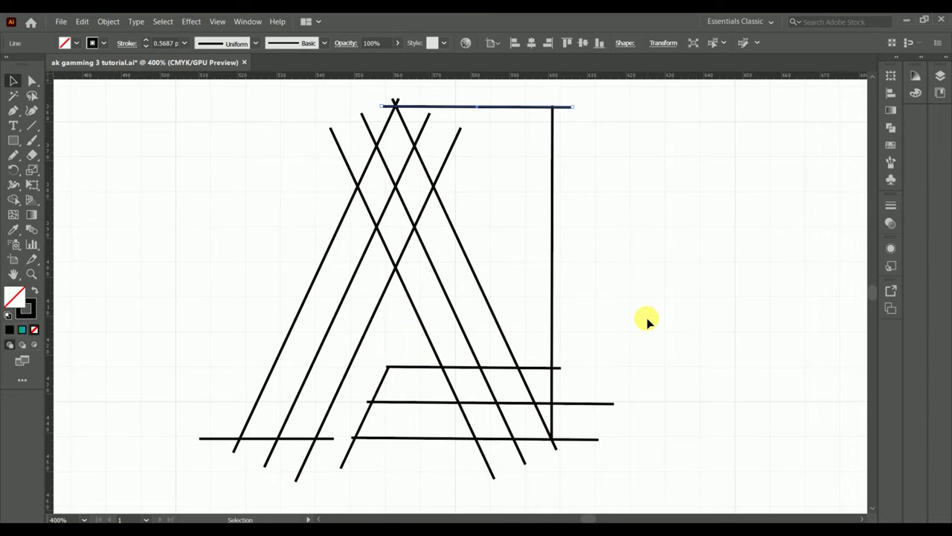
scroll(431, 318, down, 1)
scroll(429, 346, up, 1)
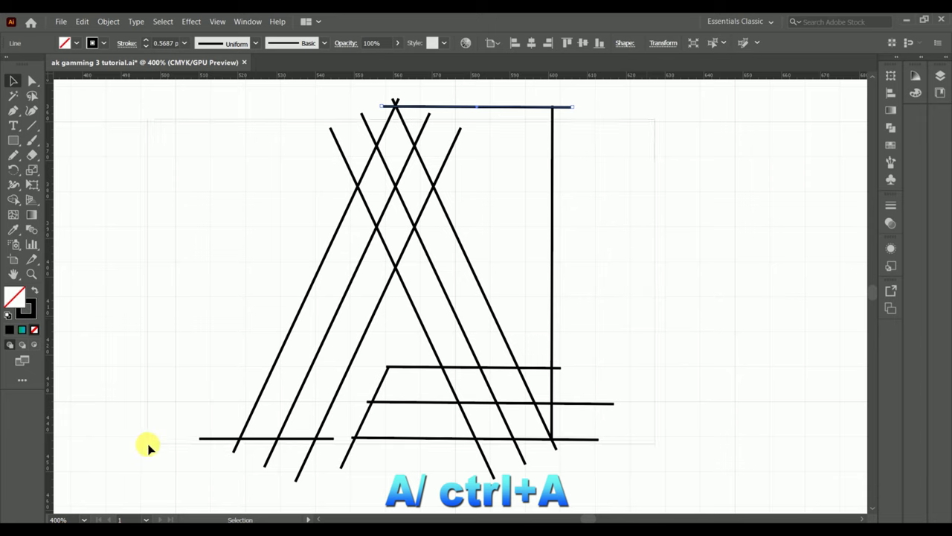
key(ctrl+a)
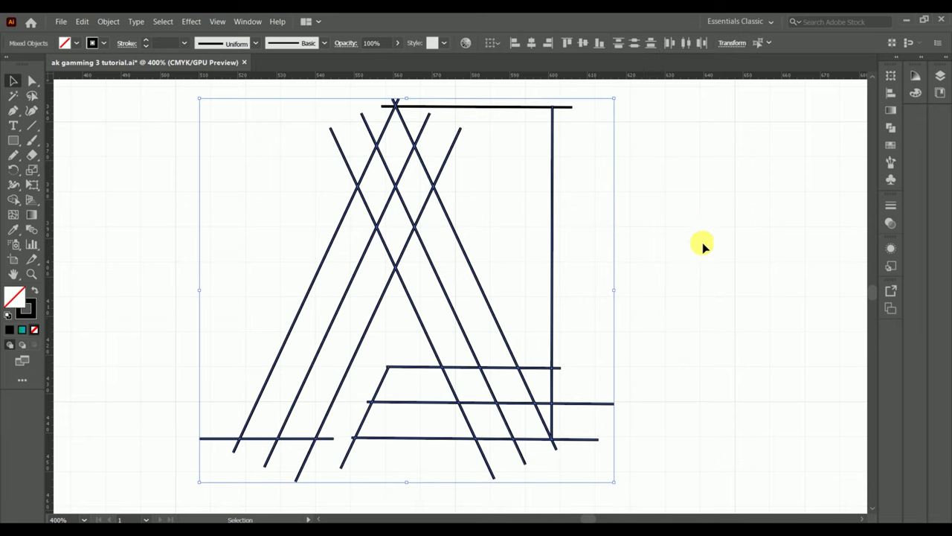
key(ctrl+h)
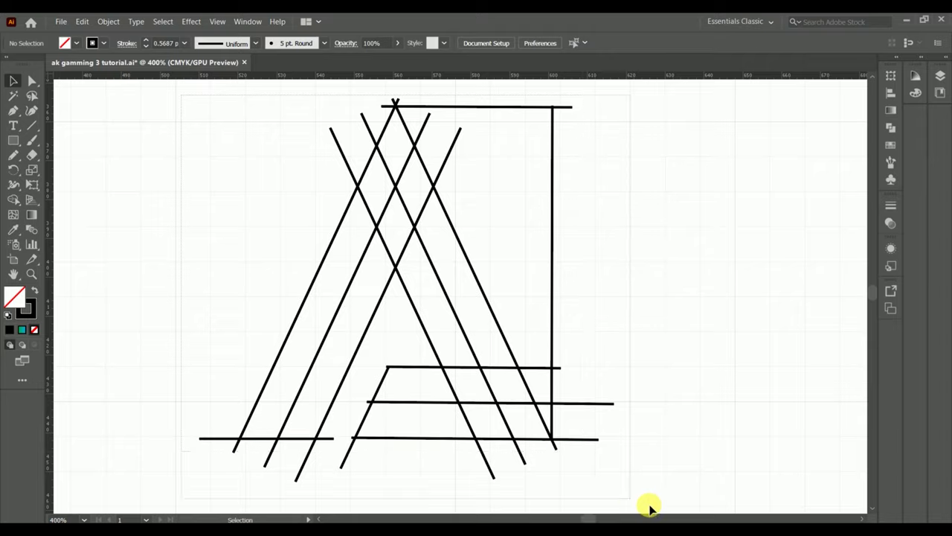
key(ctrl+a)
click(14, 199)
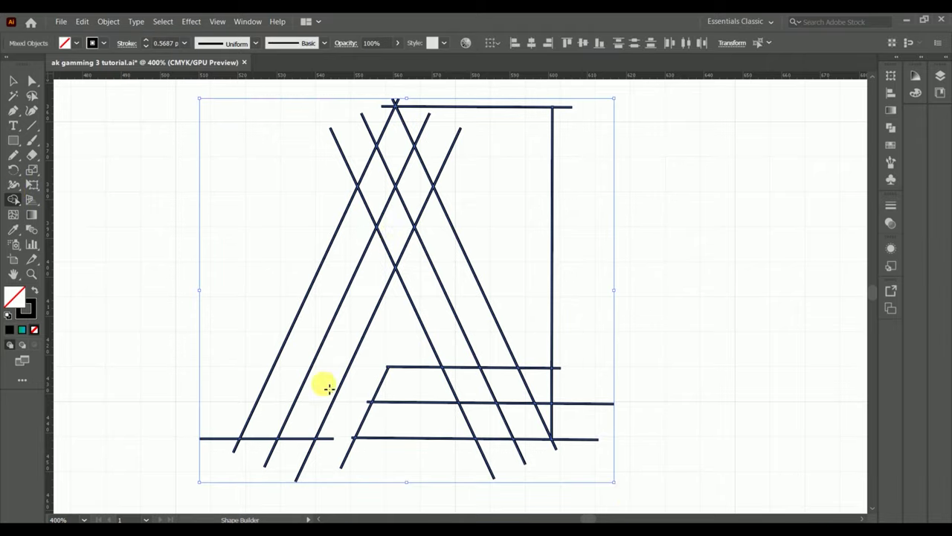
click(366, 281)
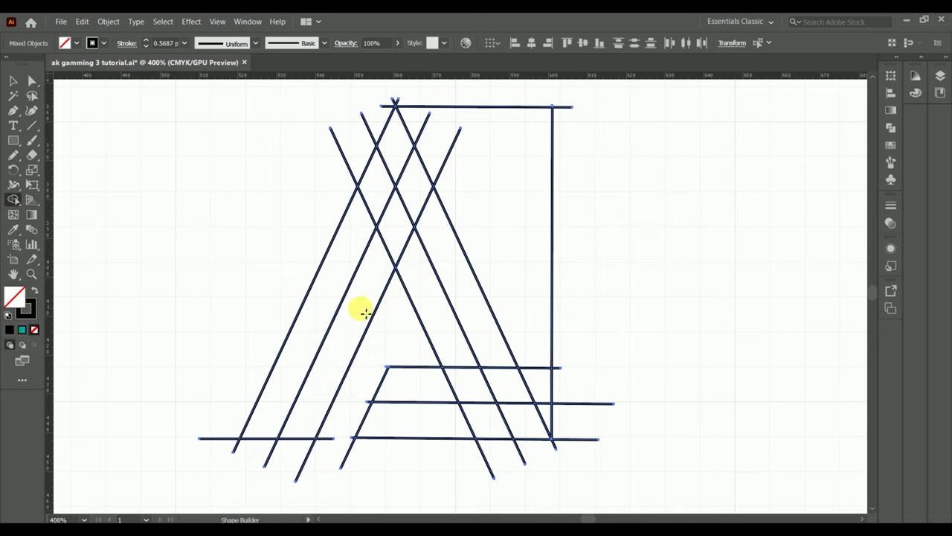
click(34, 291)
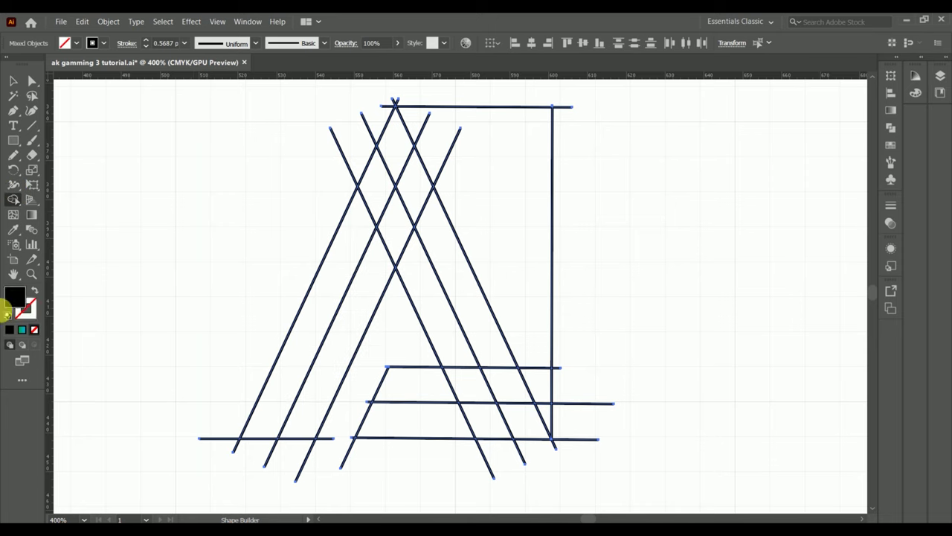
Step: Merge the A's regions and the block to its right into solid black shapes
mouse_move(311, 368)
mouse_down()
mouse_move(402, 155)
mouse_move(443, 242)
mouse_move(444, 302)
mouse_move(472, 355)
mouse_move(519, 392)
mouse_move(505, 423)
mouse_move(516, 423)
mouse_move(465, 427)
mouse_move(407, 414)
mouse_move(420, 388)
mouse_up()
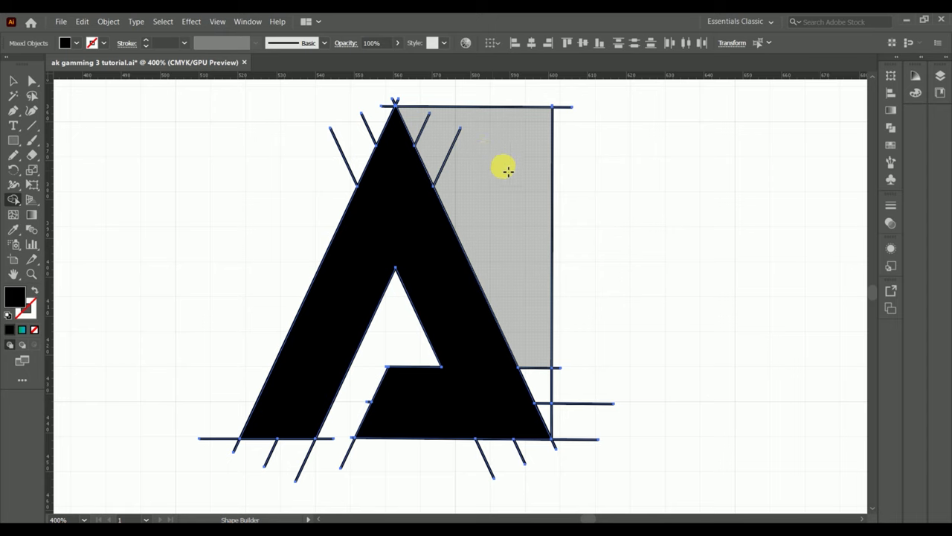
drag(504, 166, 549, 421)
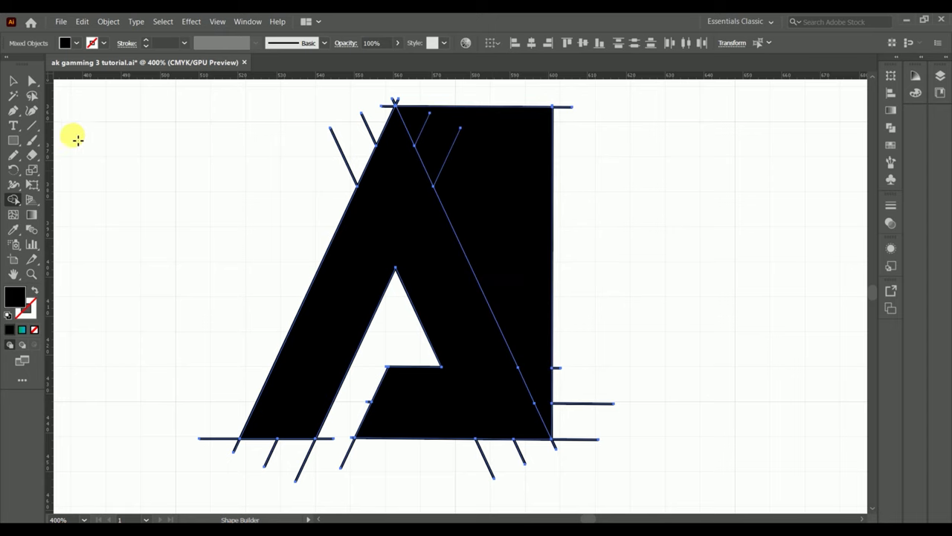
click(13, 81)
click(447, 155)
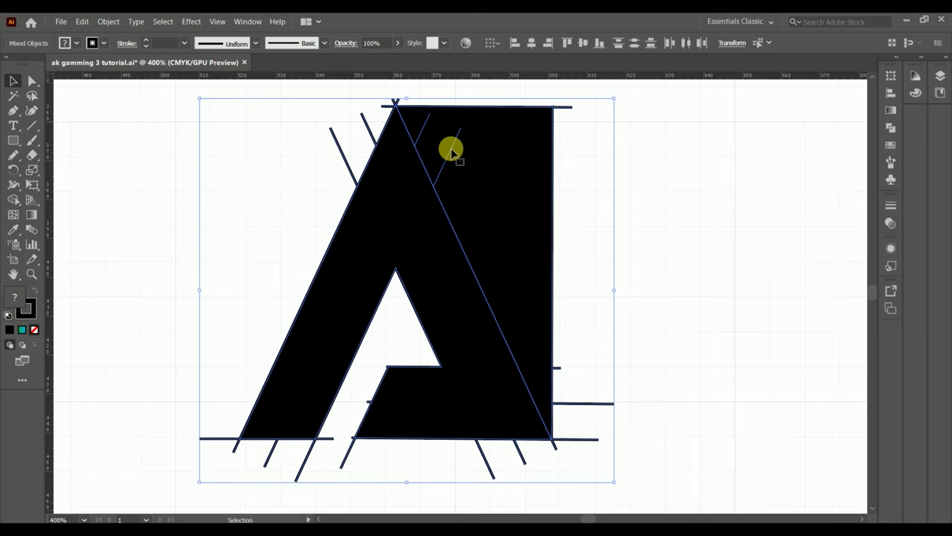
key(ctrl+shift+a)
Step: Delete each leftover construction line and stray guide, then deselect everything
click(304, 468)
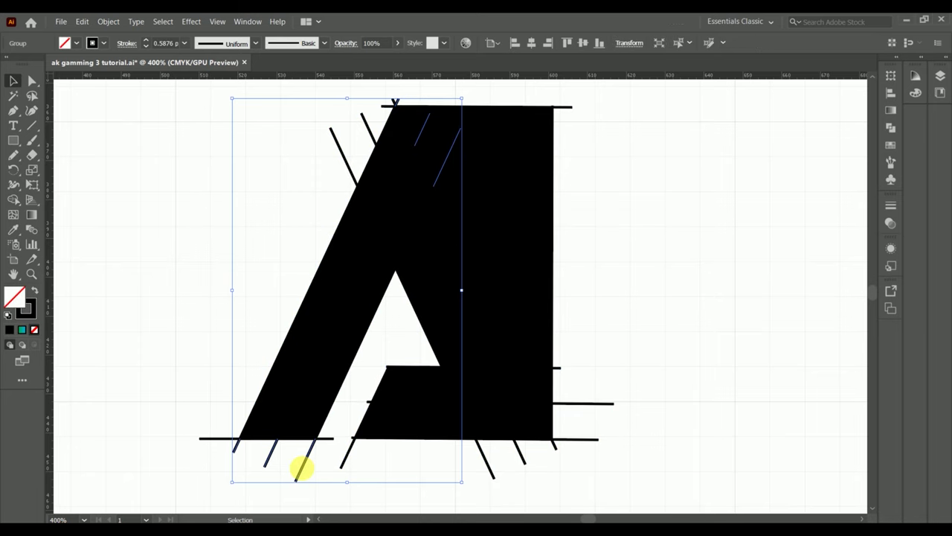
key(Delete)
click(245, 451)
key(Delete)
click(350, 145)
key(Delete)
click(388, 108)
key(Delete)
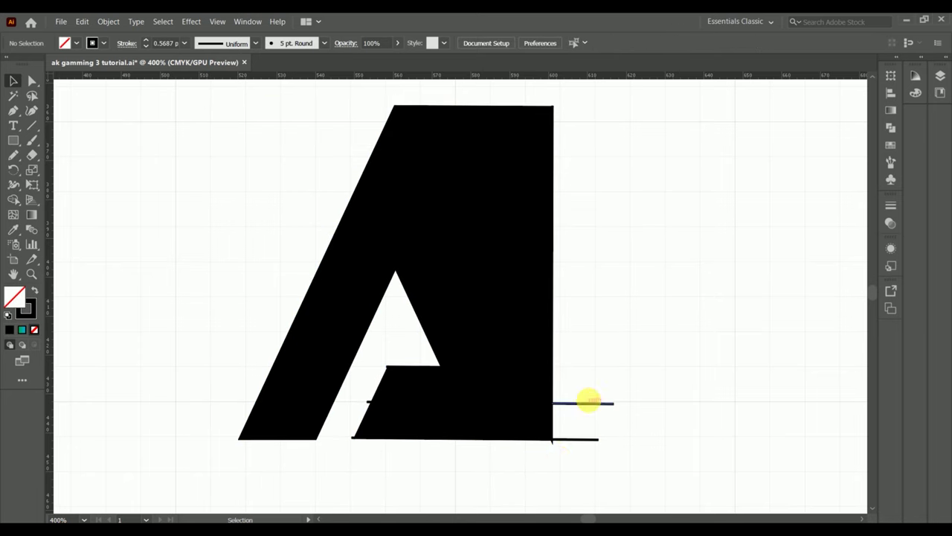
click(593, 439)
key(Delete)
click(601, 402)
key(Delete)
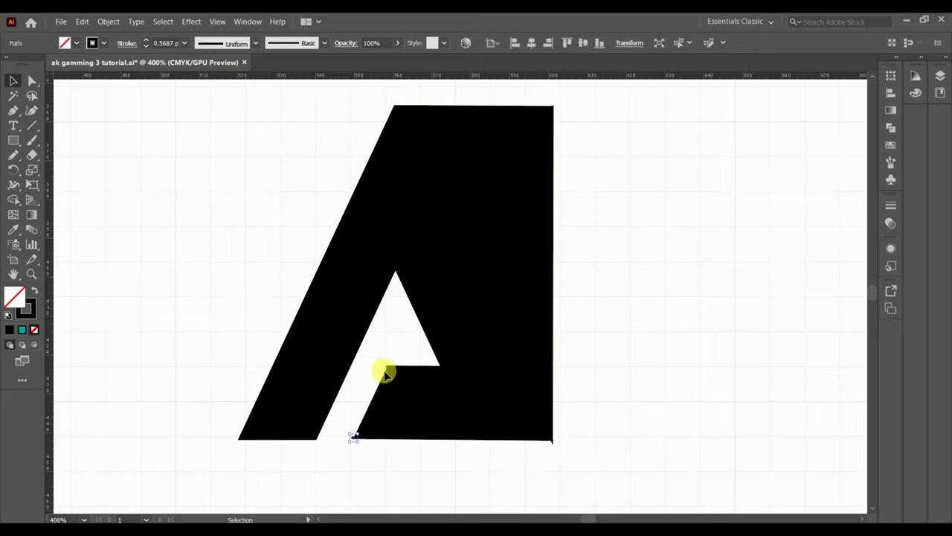
click(648, 336)
Step: Move the right triangular wedge away from the A, leaving an even diagonal gap
drag(517, 203, 578, 203)
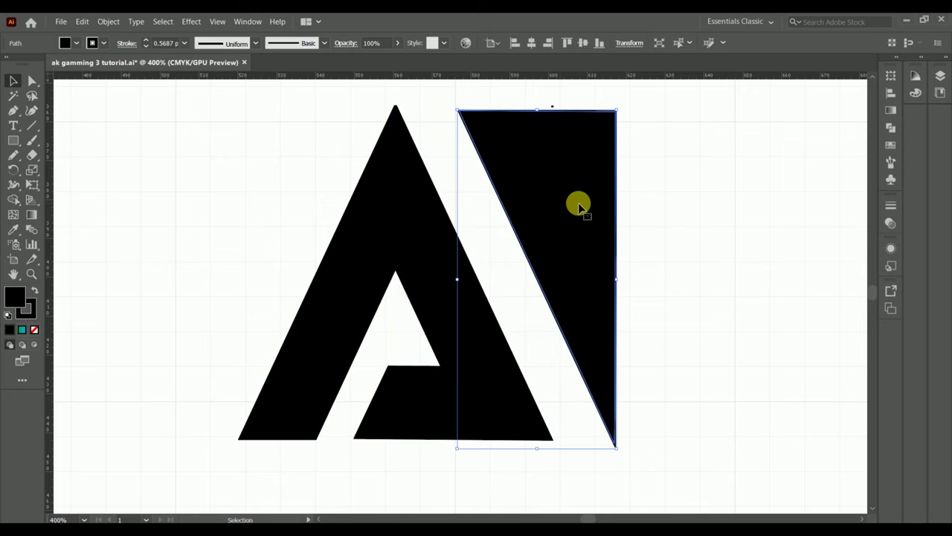
drag(591, 273, 420, 245)
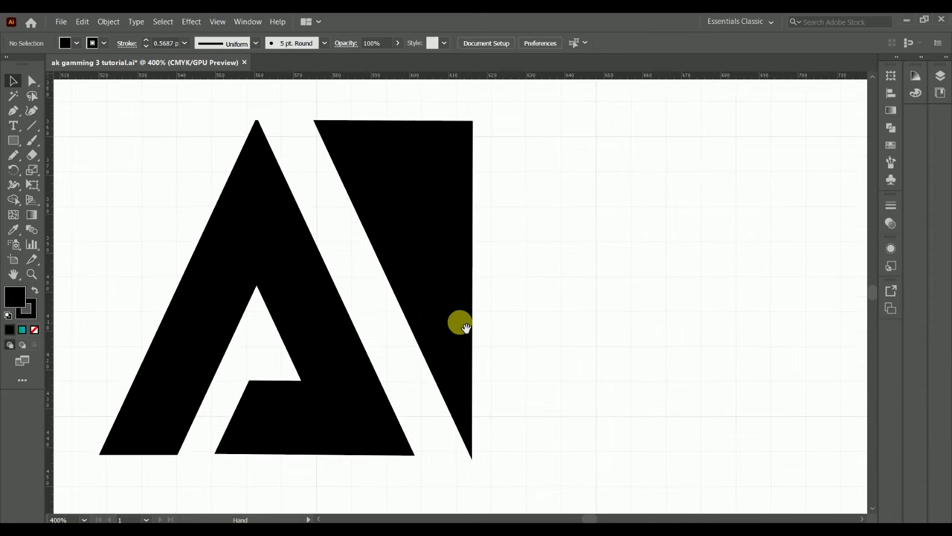
scroll(464, 328, down, 1)
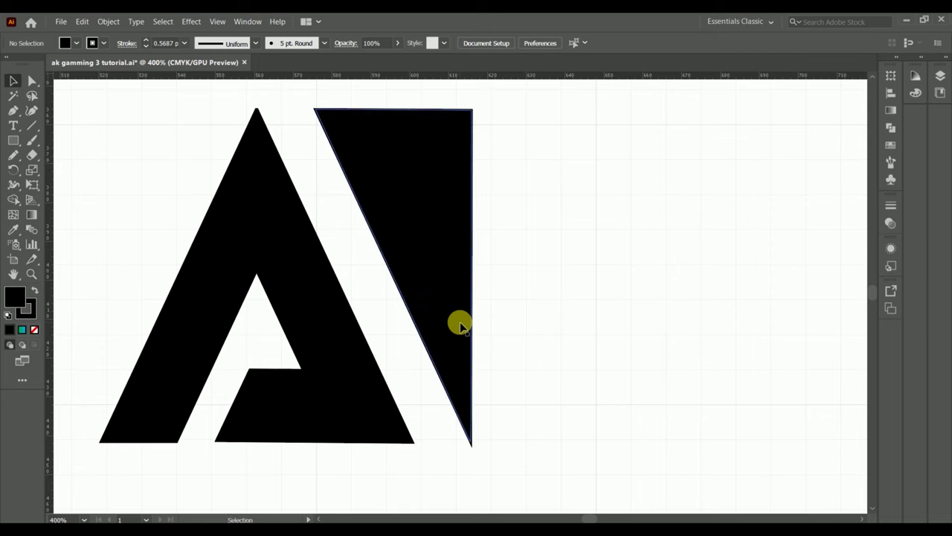
drag(460, 325, 432, 326)
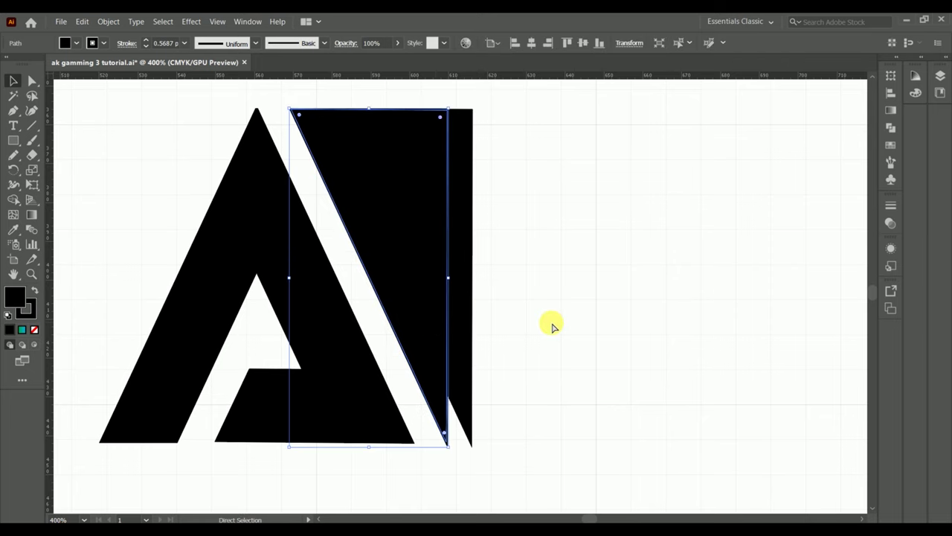
key(ctrl+z)
click(577, 317)
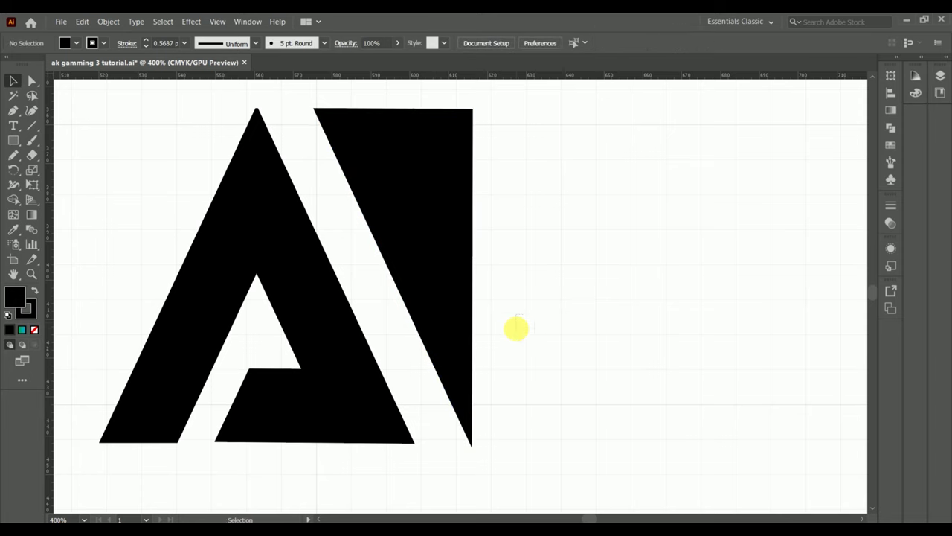
key(space)
Step: Draw a tall vertical line just right of the black triangle, spanning the letter's height
key(backslash)
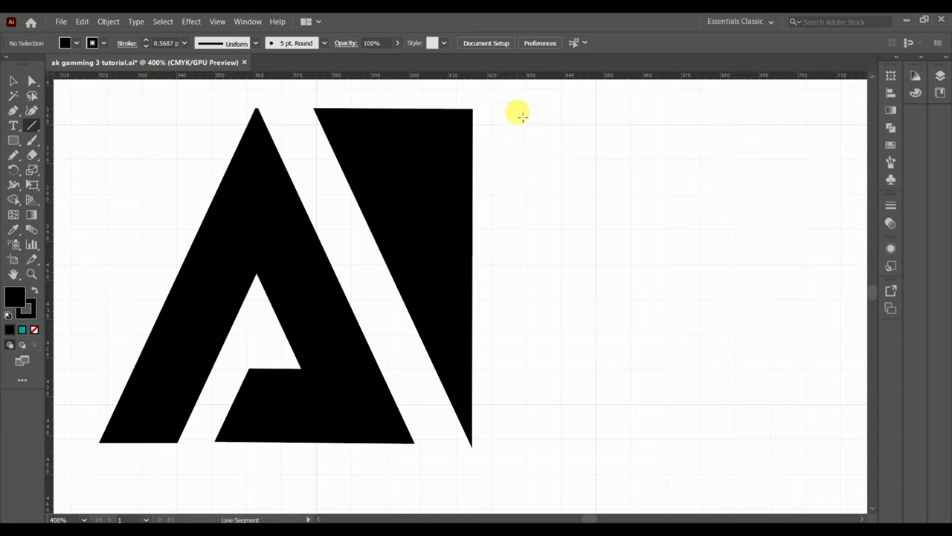
drag(519, 112, 520, 448)
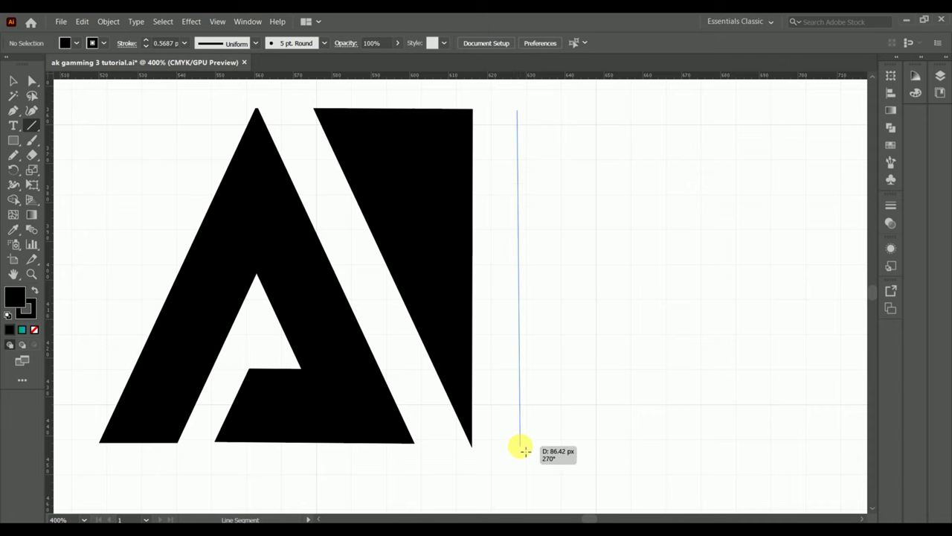
drag(525, 450, 522, 449)
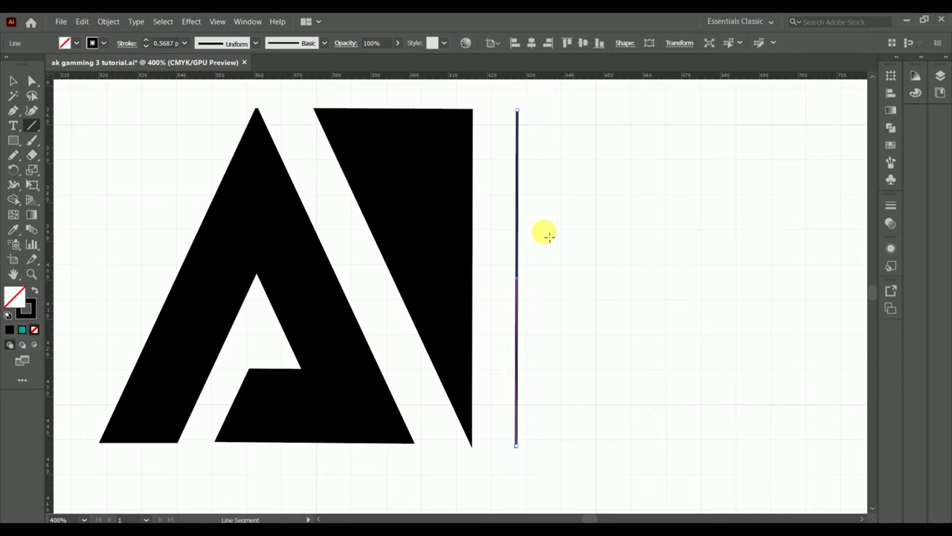
click(14, 81)
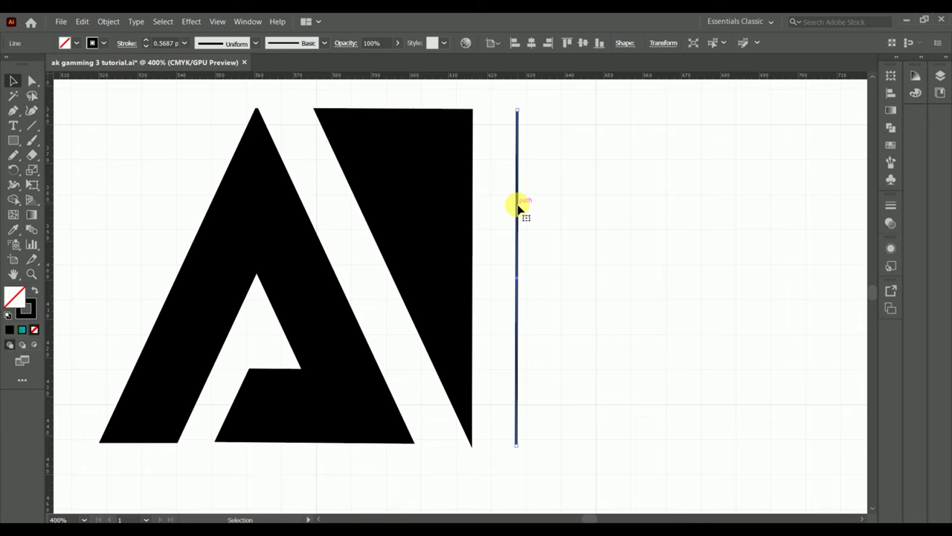
key(XF86AudioLowerVolume)
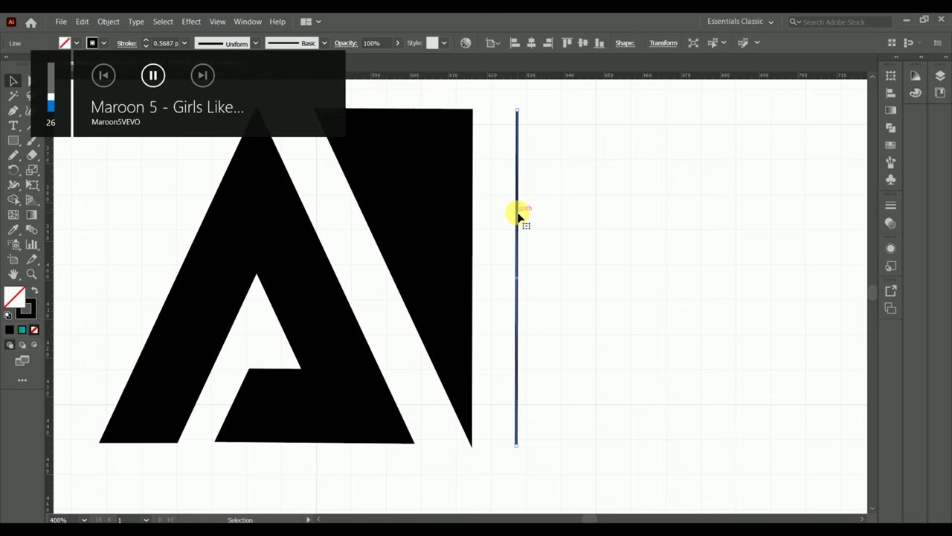
Step: Make a reflected copy of the vertical line rotated 41°
right_click(519, 216)
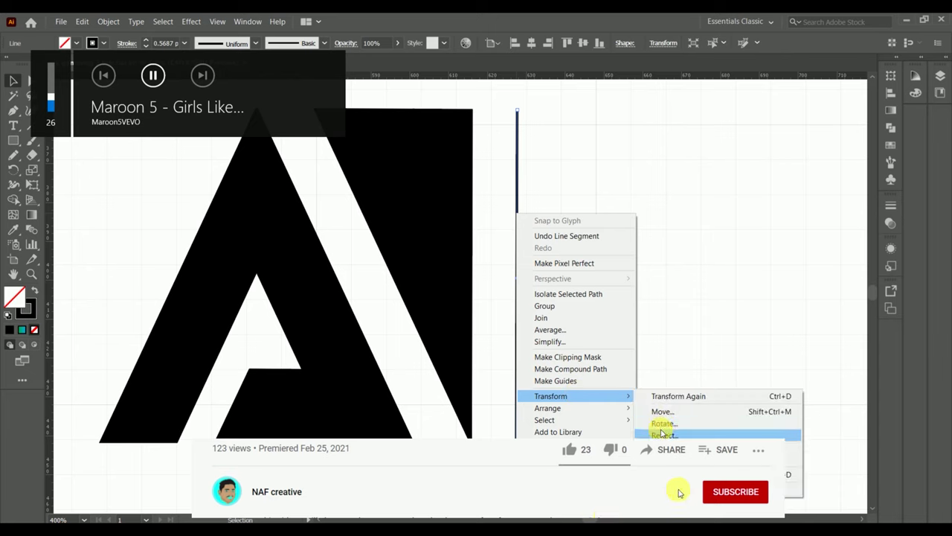
click(571, 451)
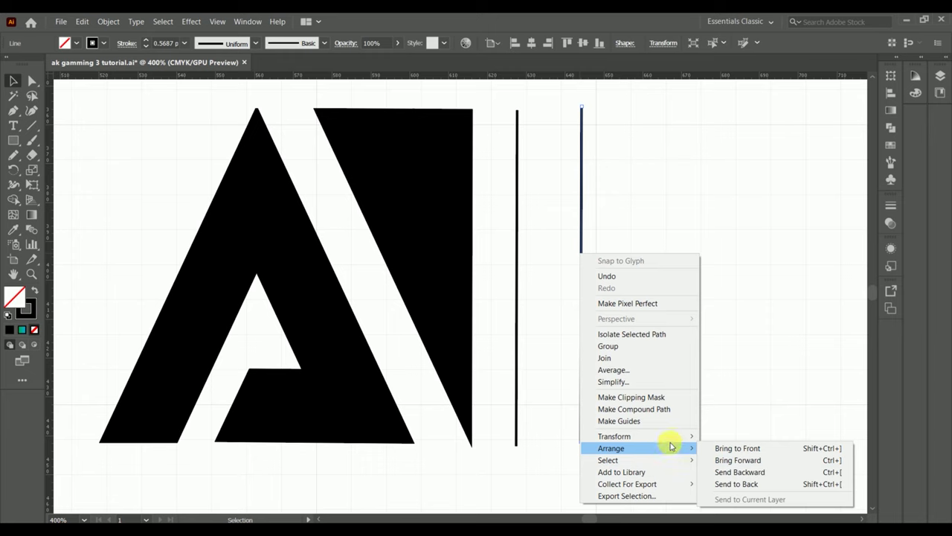
mouse_move(615, 436)
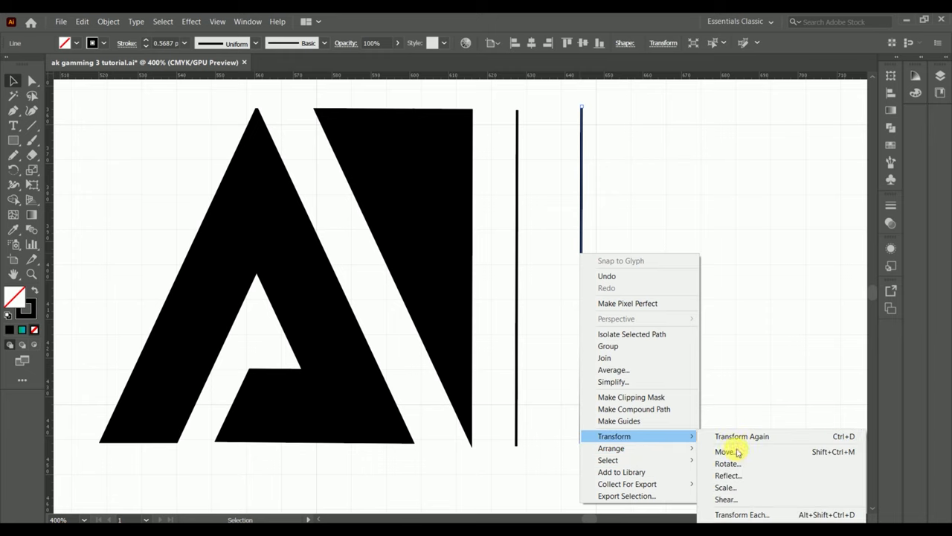
click(726, 451)
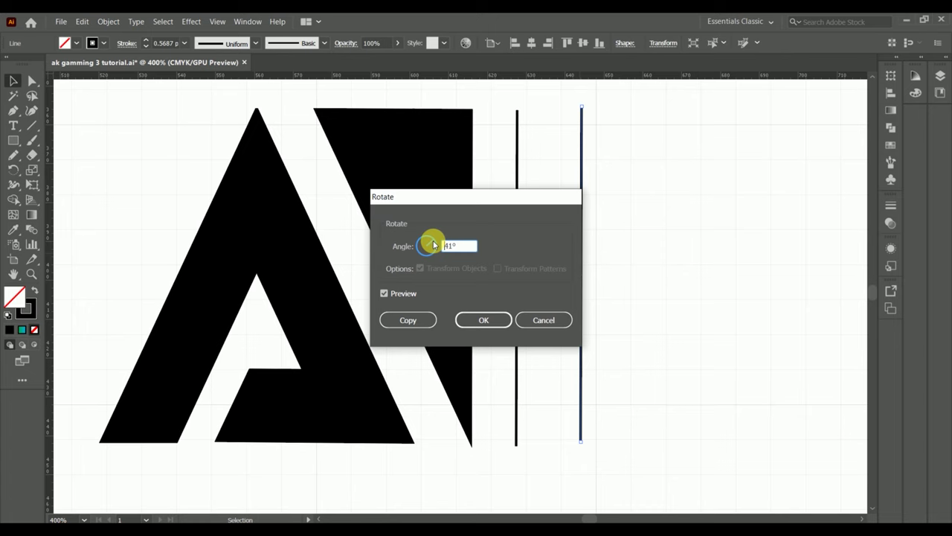
click(489, 323)
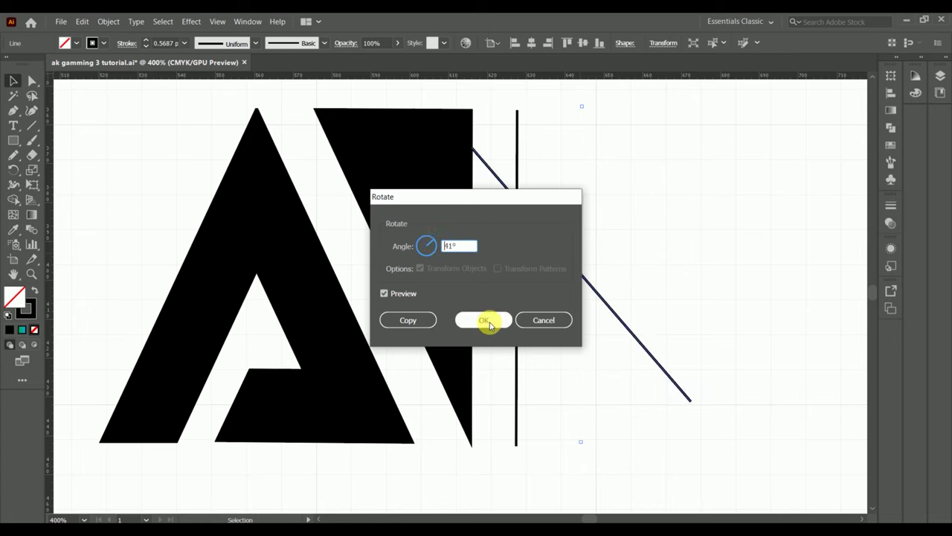
click(488, 322)
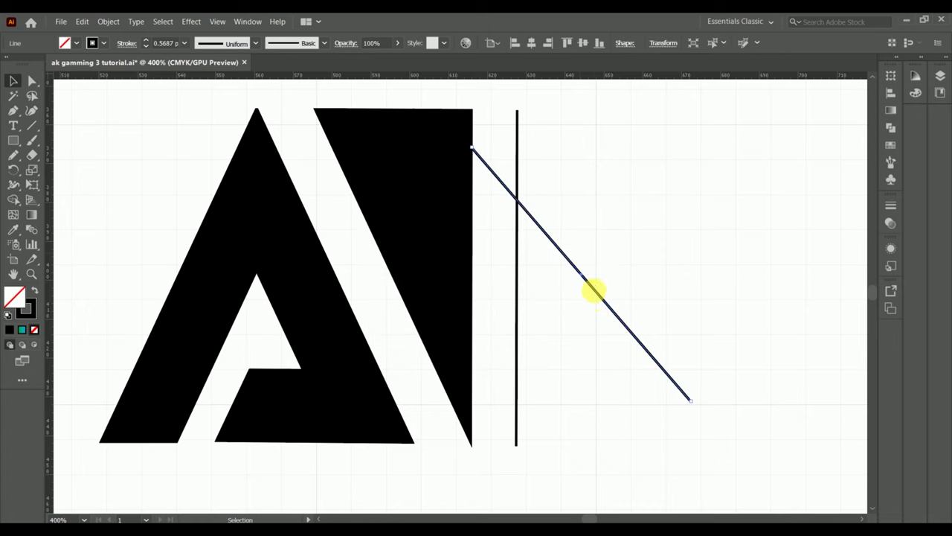
Step: Drag the 41° diagonal line lower so it crosses the vertical line
drag(593, 290, 603, 381)
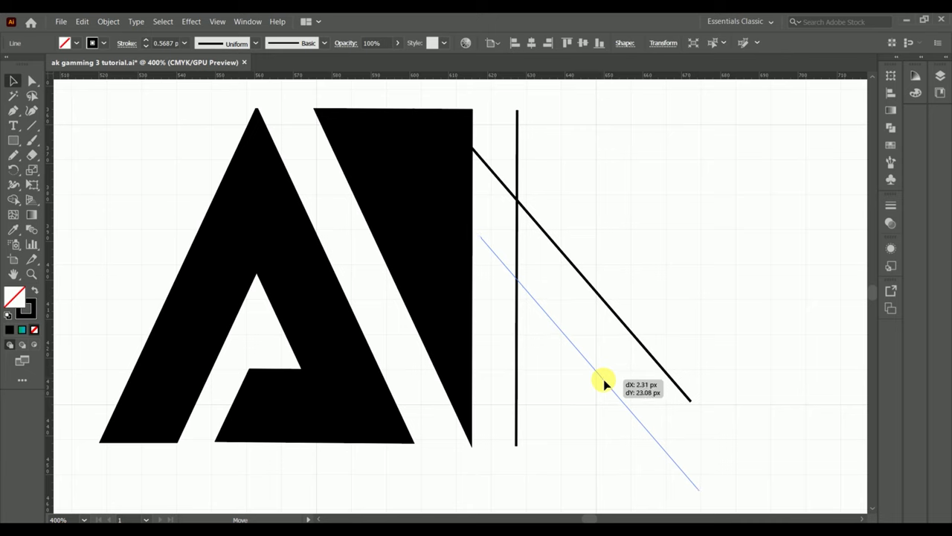
drag(603, 381, 612, 408)
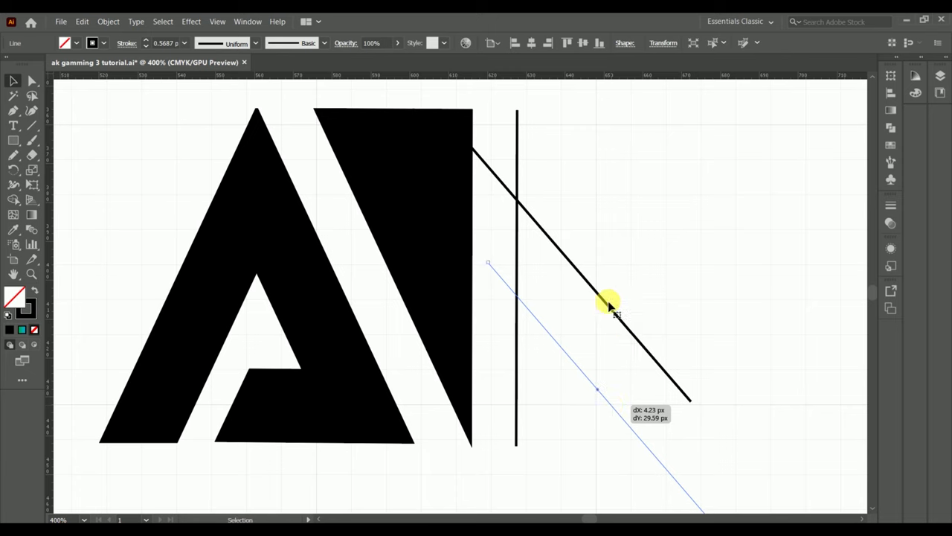
drag(610, 406, 595, 382)
Step: Create a mirrored copy of the 41° diagonal line
right_click(593, 386)
mouse_move(647, 318)
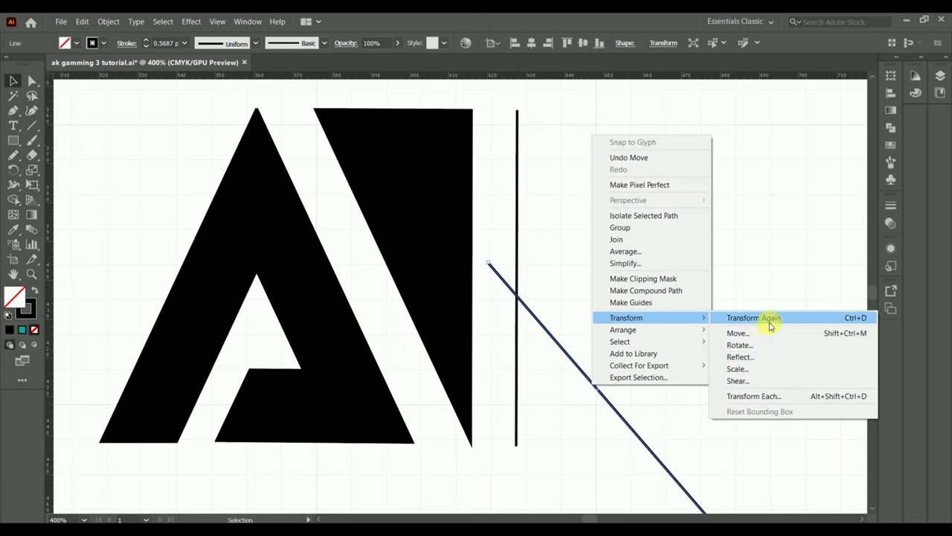
click(764, 357)
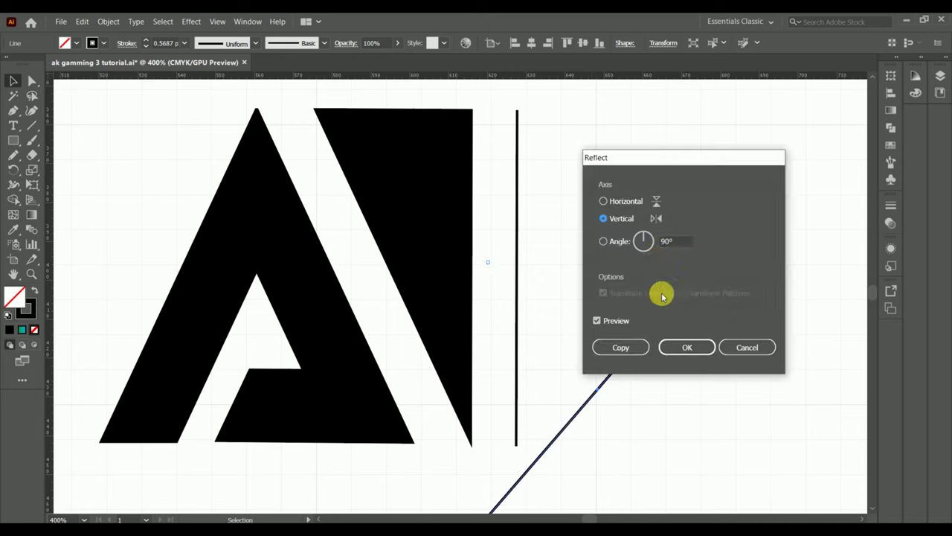
click(632, 349)
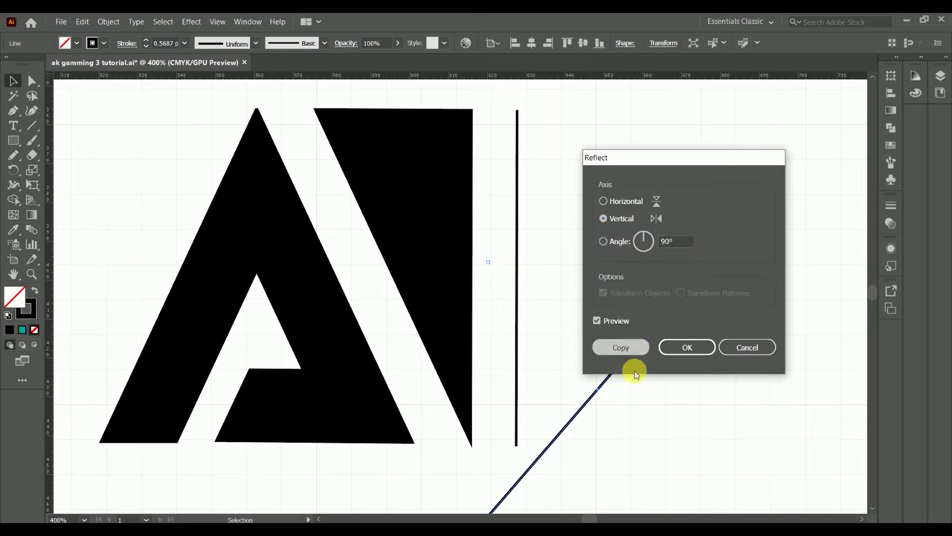
Step: Move the mirrored diagonal up so it crosses the K's stem at the same point
drag(610, 374, 649, 159)
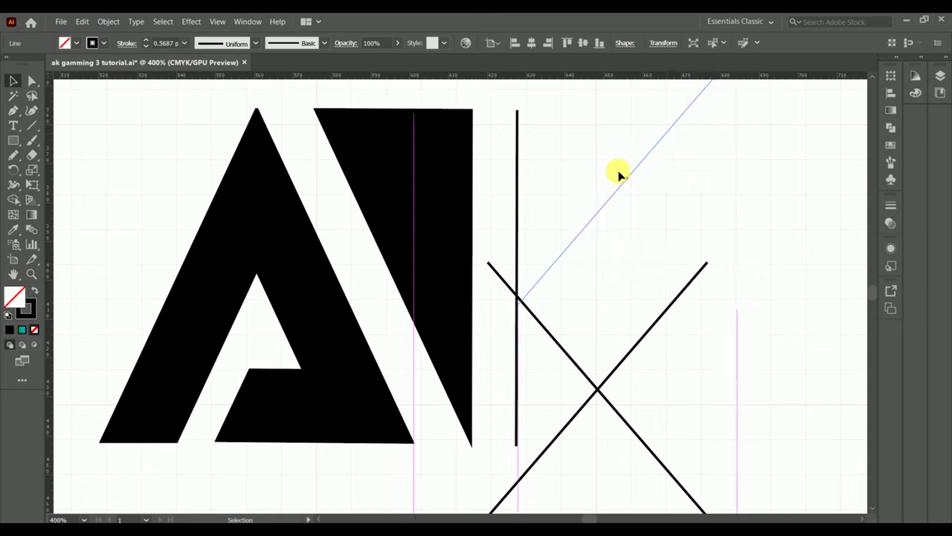
drag(648, 158, 609, 189)
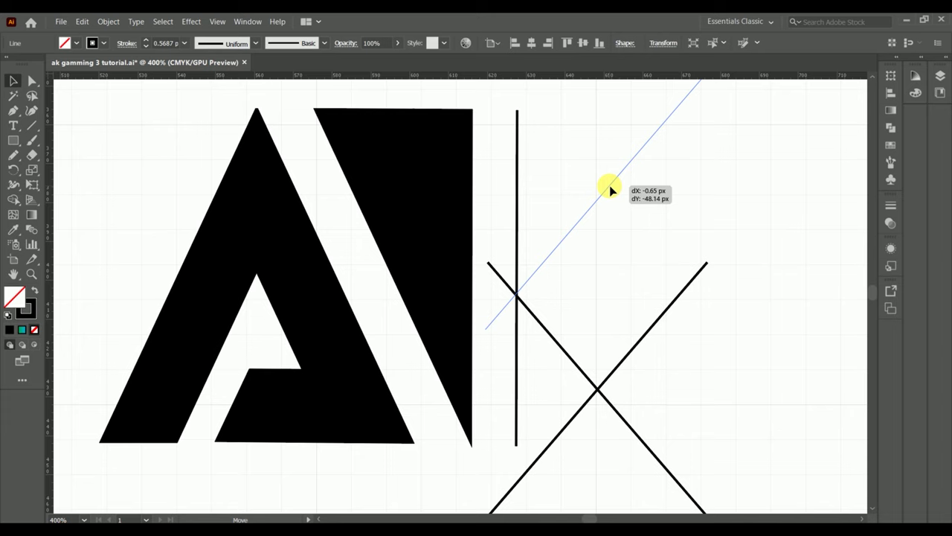
drag(610, 189, 610, 194)
drag(582, 241, 555, 264)
key(backslash)
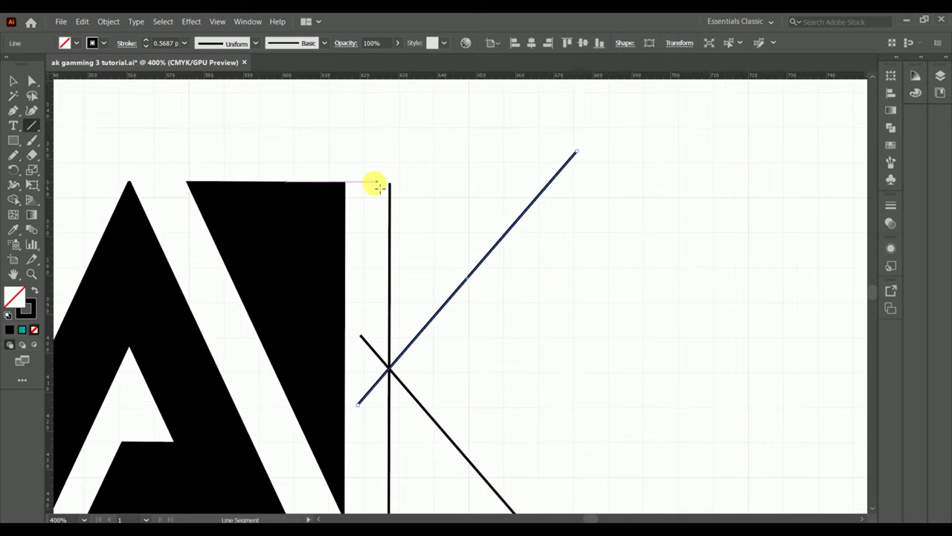
Step: Draw a horizontal line at the K's top, copy it to the baseline, and select all K lines
drag(378, 186, 585, 187)
scroll(513, 178, down, 1)
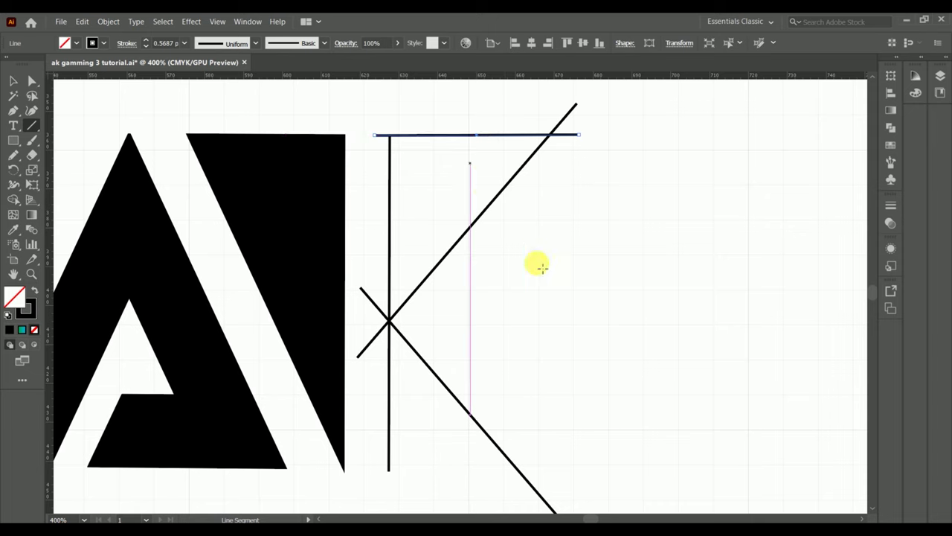
drag(491, 137, 479, 475)
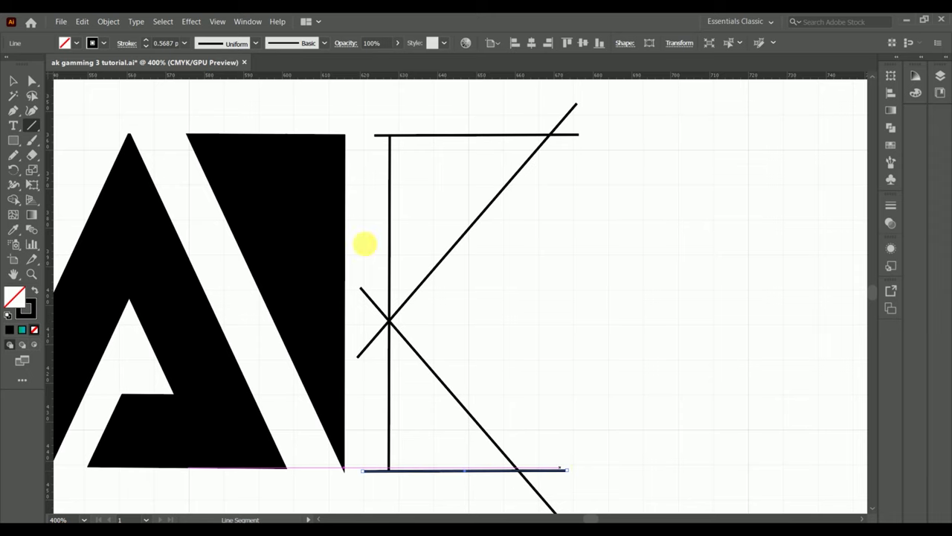
click(14, 81)
scroll(362, 510, down, 1)
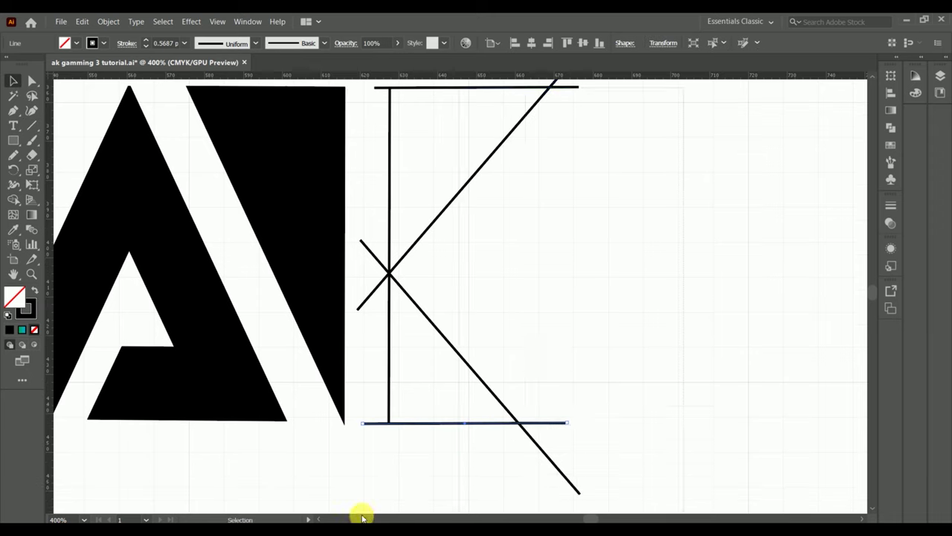
drag(362, 510, 518, 354)
scroll(517, 353, up, 1)
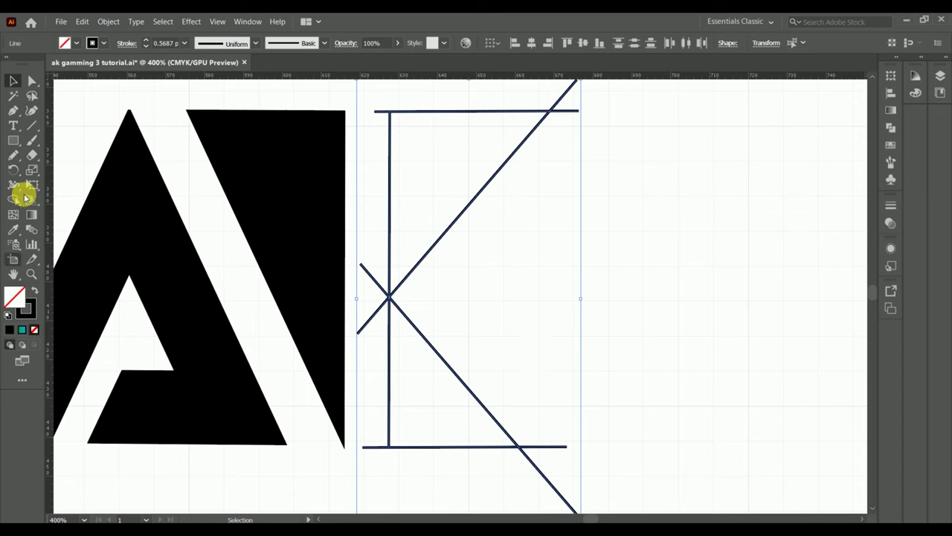
Step: Attempt a Shape Builder merge on the K, undoing the stray result
click(37, 294)
click(14, 199)
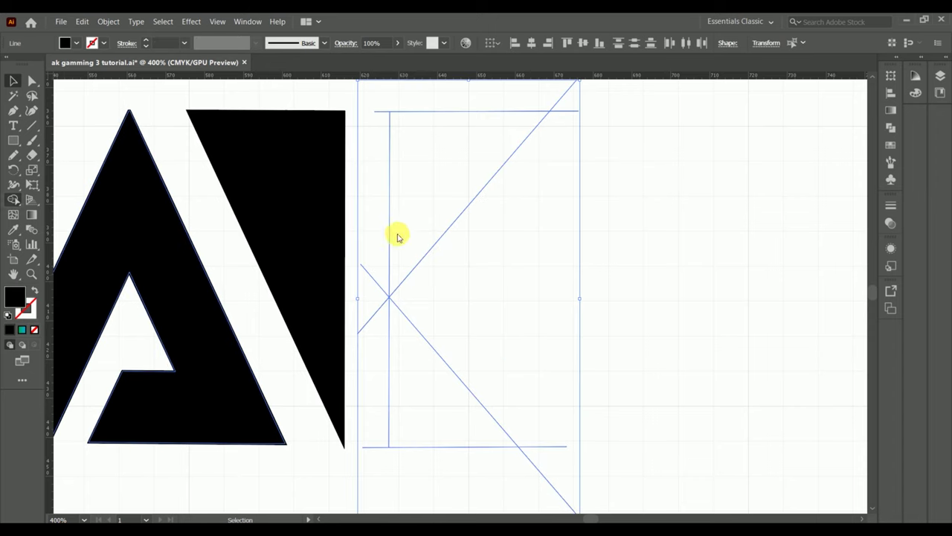
drag(454, 151, 432, 225)
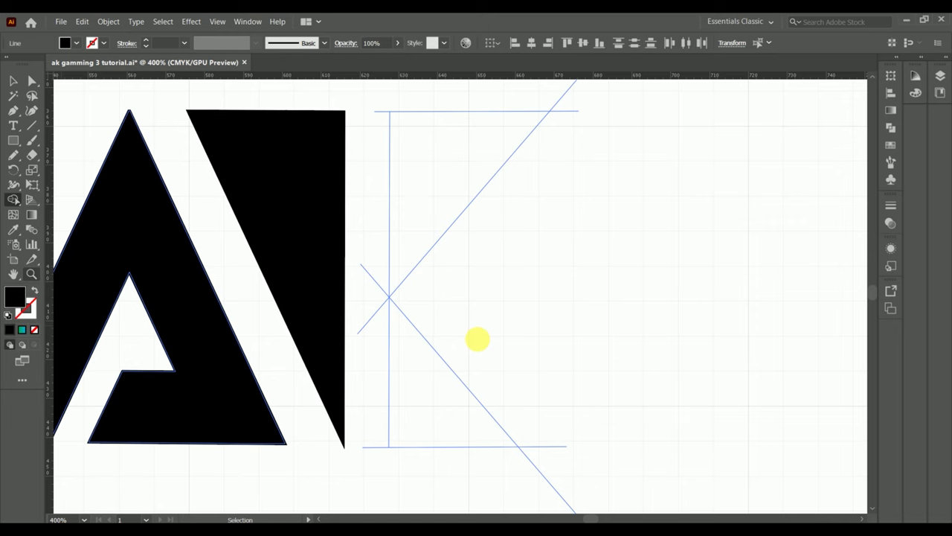
key(ctrl+z)
click(14, 200)
drag(450, 136, 415, 216)
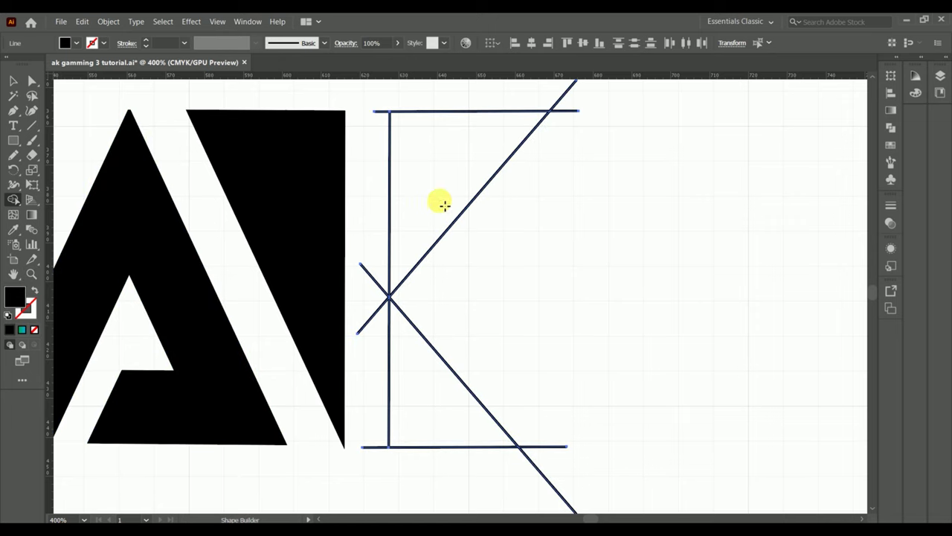
key(ctrl+shift+a)
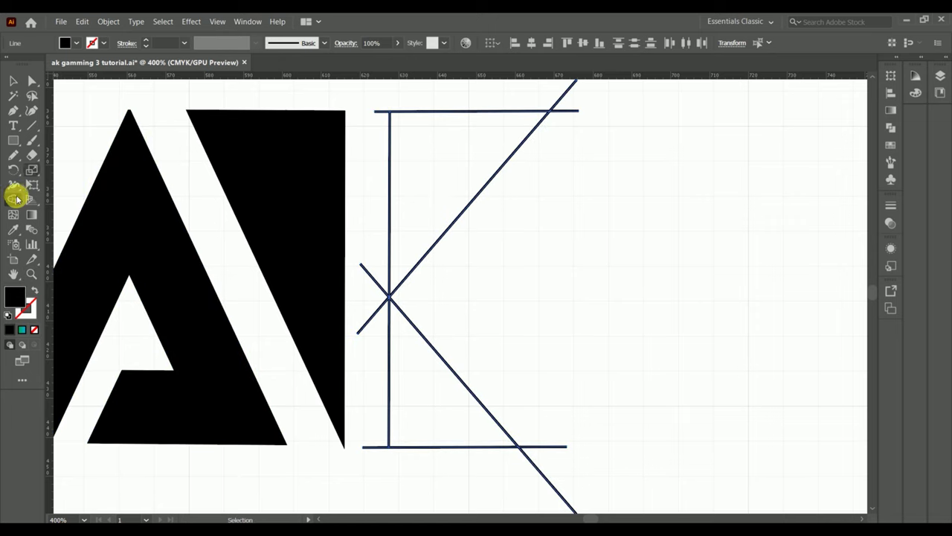
Step: Nudge the K's top line down and bottom line up to match the A
click(13, 80)
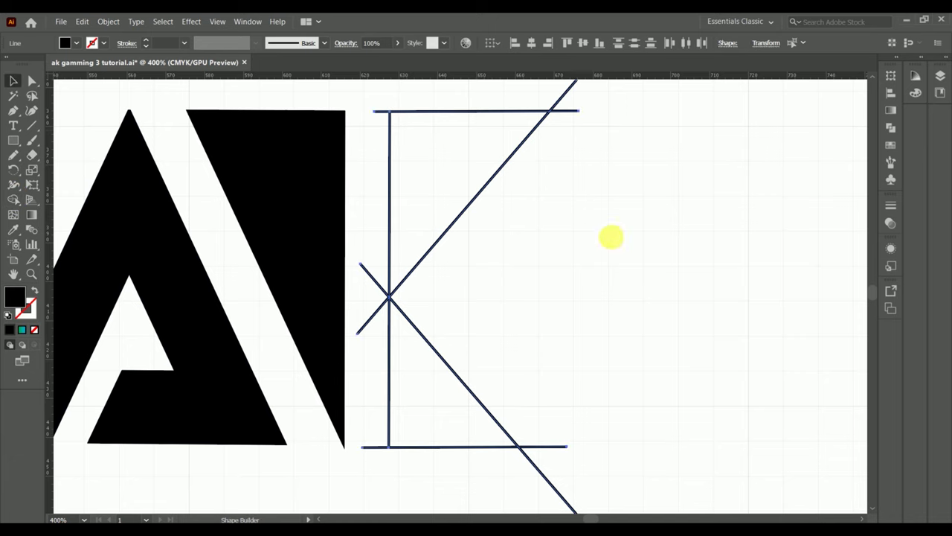
click(480, 117)
drag(480, 112, 480, 116)
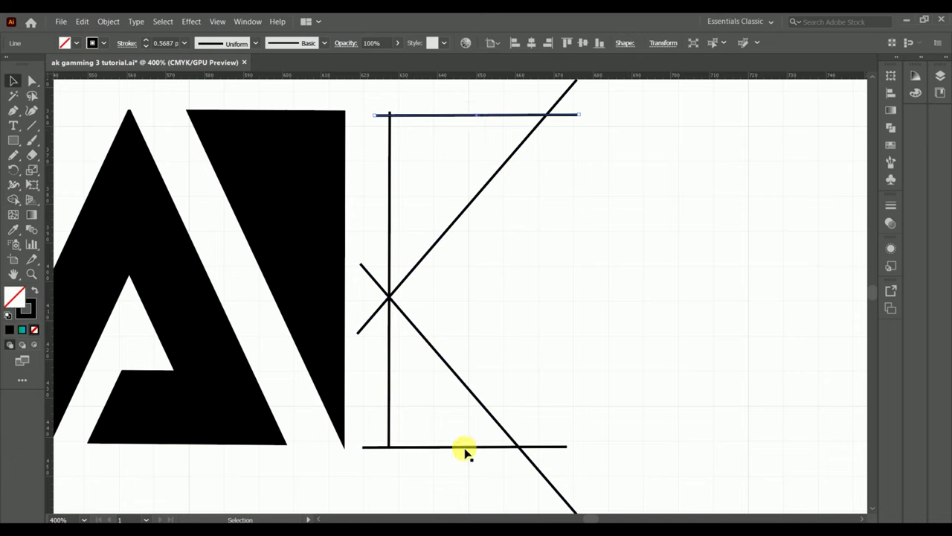
drag(465, 447, 464, 443)
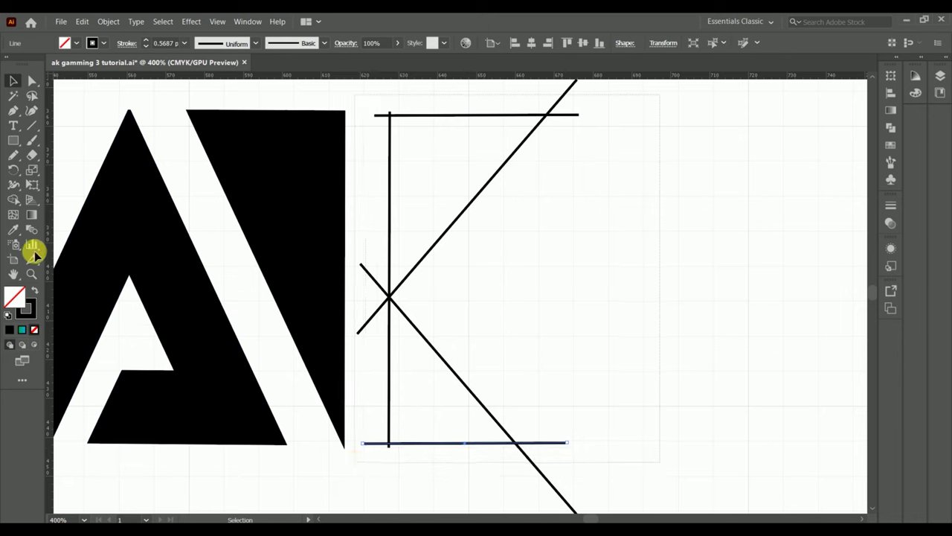
key(ctrl+a)
click(14, 199)
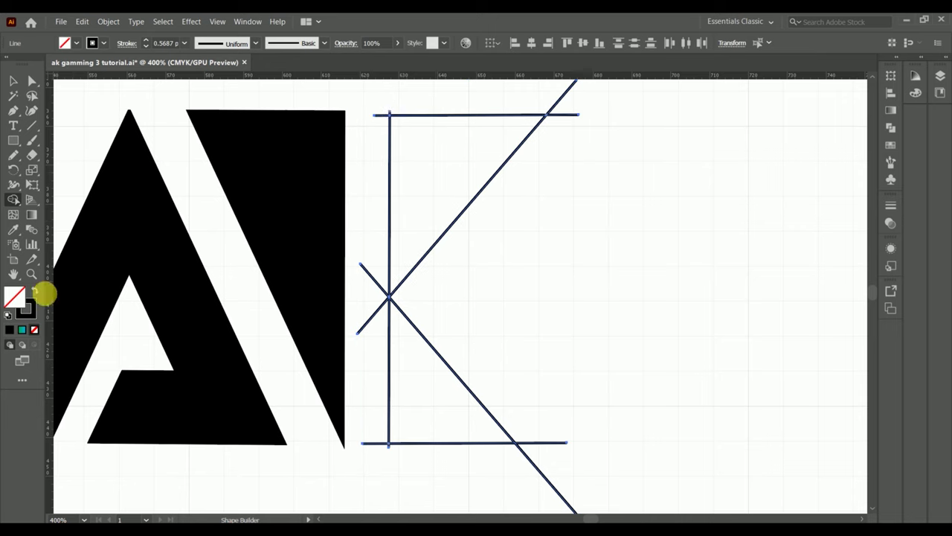
Step: Fill the K's upper and lower triangles solid black with Shape Builder
key(shift+x)
mouse_move(458, 155)
mouse_down()
mouse_move(417, 338)
mouse_move(419, 382)
mouse_up()
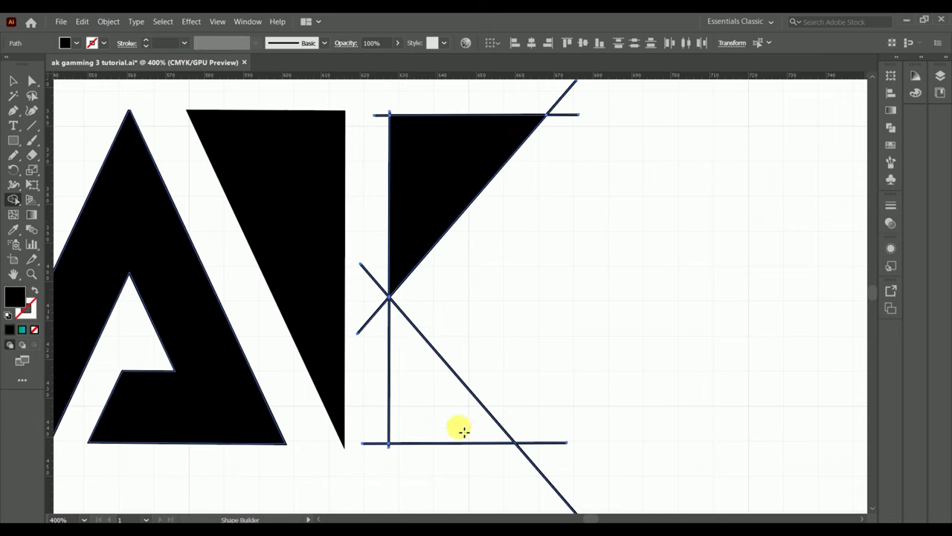
drag(459, 428, 13, 84)
click(12, 84)
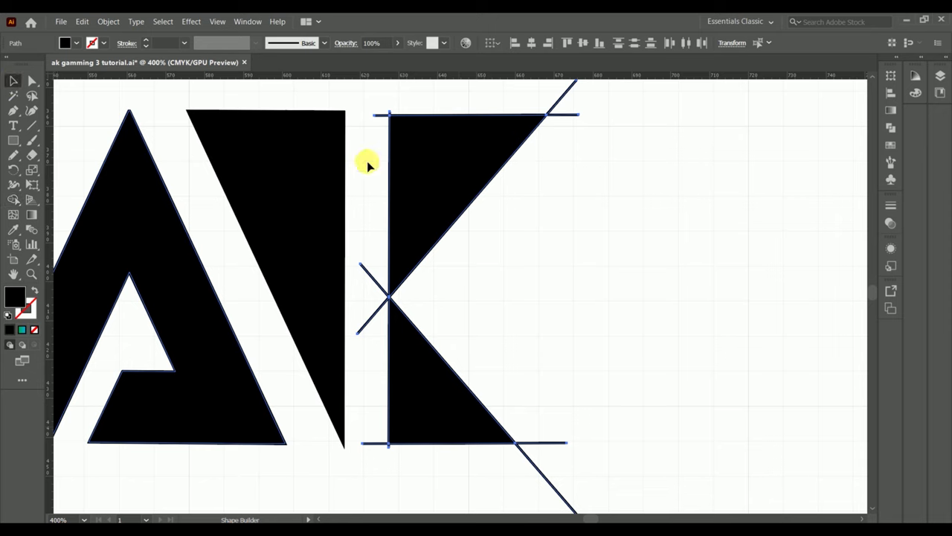
click(377, 114)
key(Delete)
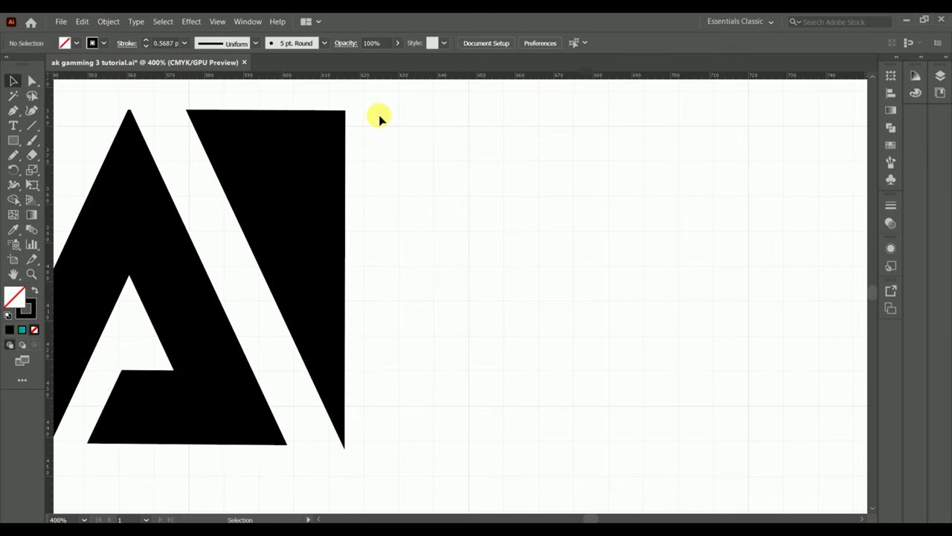
key(ctrl+z)
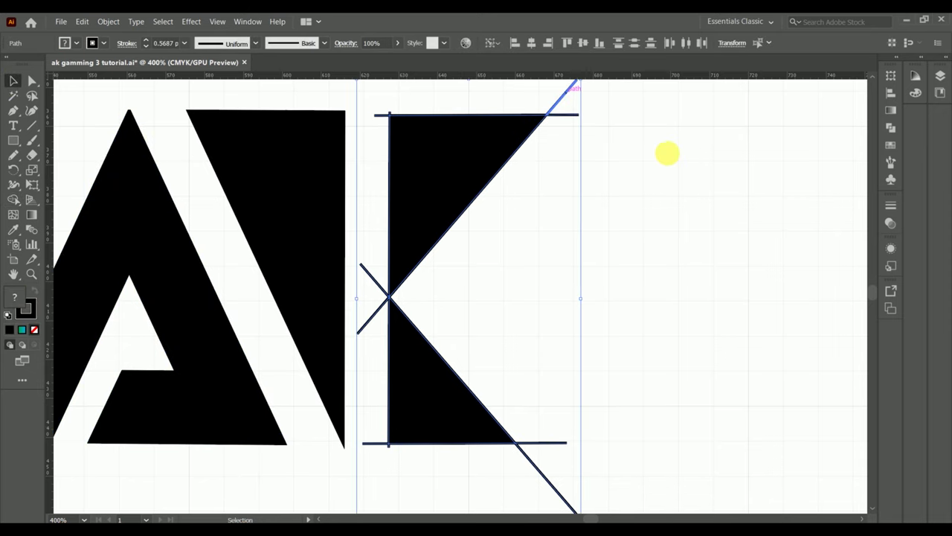
Step: Delete the leftover line stubs at the K's top-right and top-left corners
click(559, 100)
key(Delete)
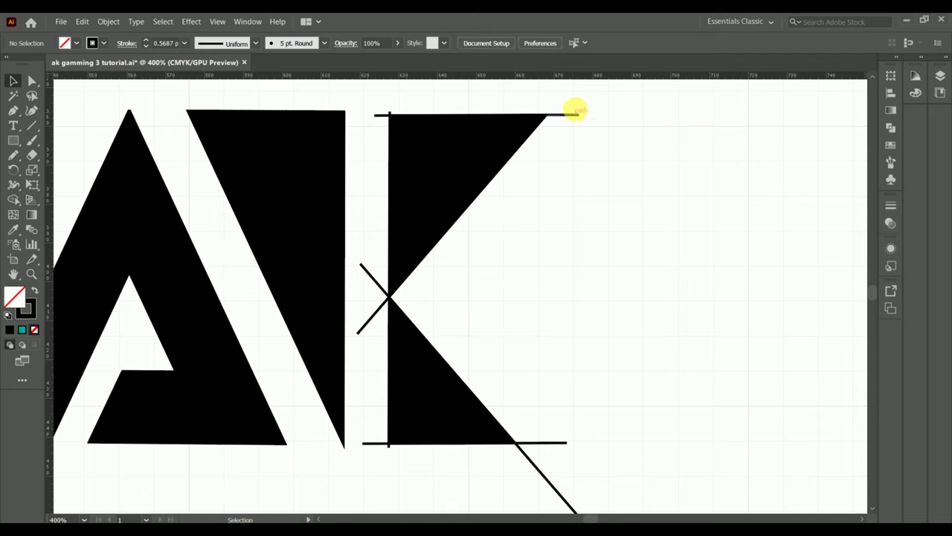
click(564, 115)
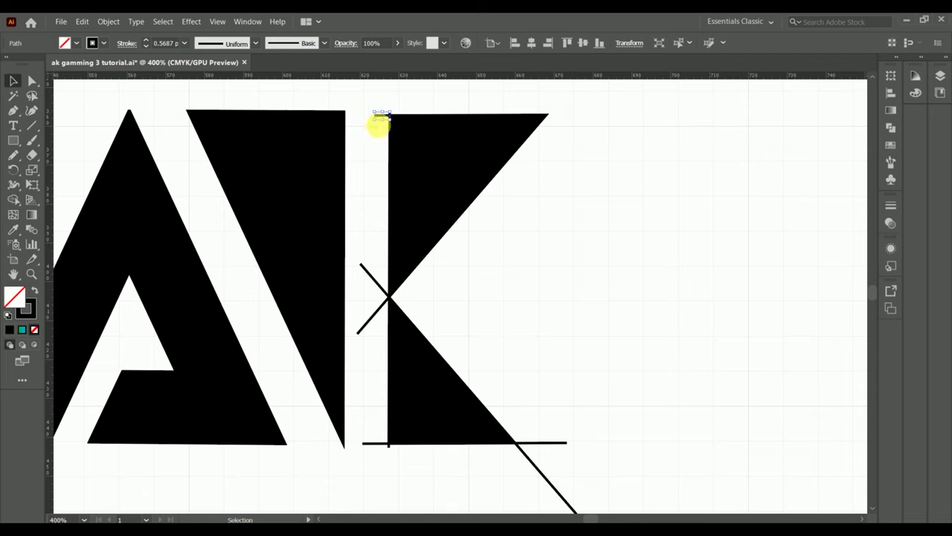
click(385, 115)
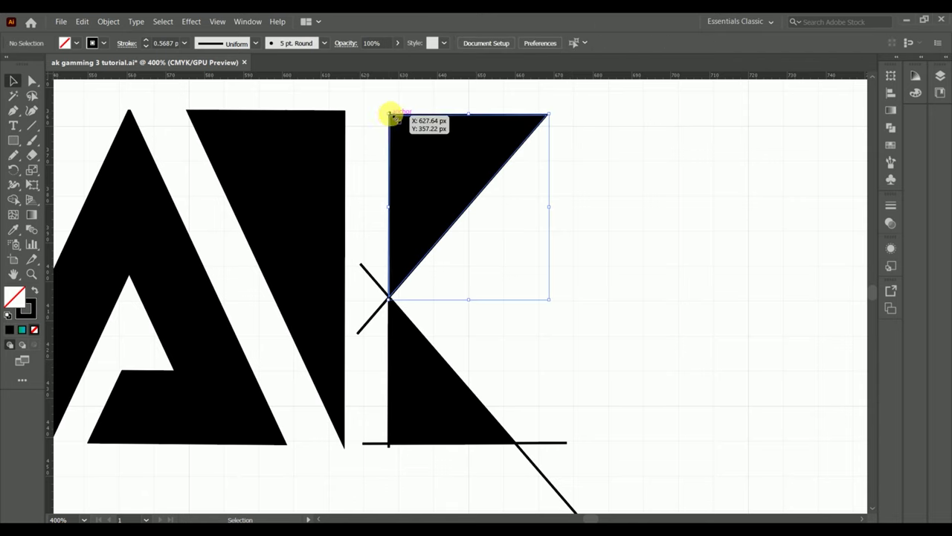
click(392, 116)
click(391, 107)
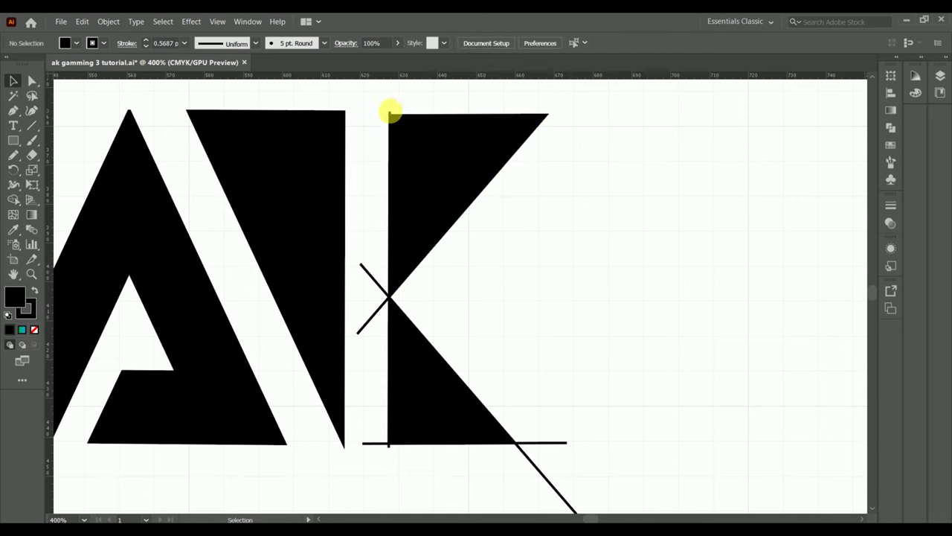
click(390, 112)
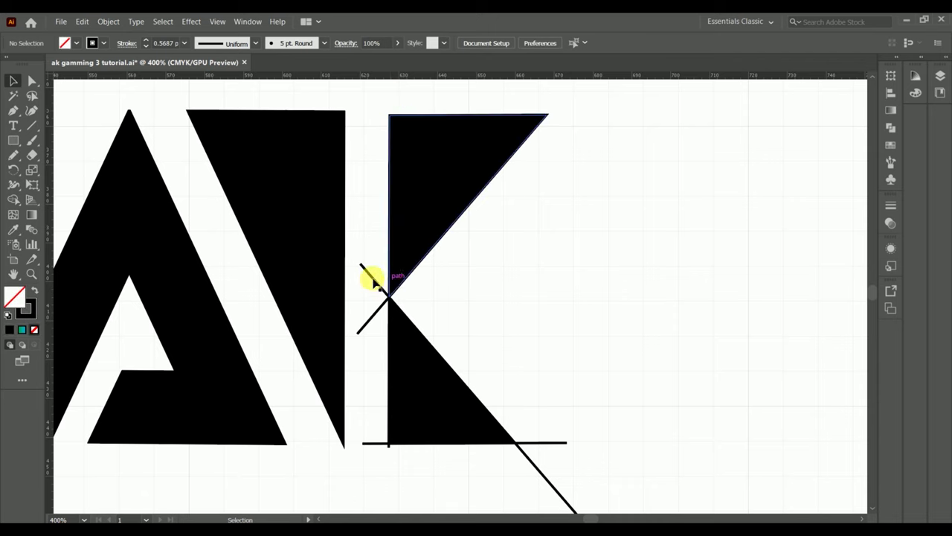
Step: Delete the remaining crossing lines left of the K and at its bottom right
click(360, 332)
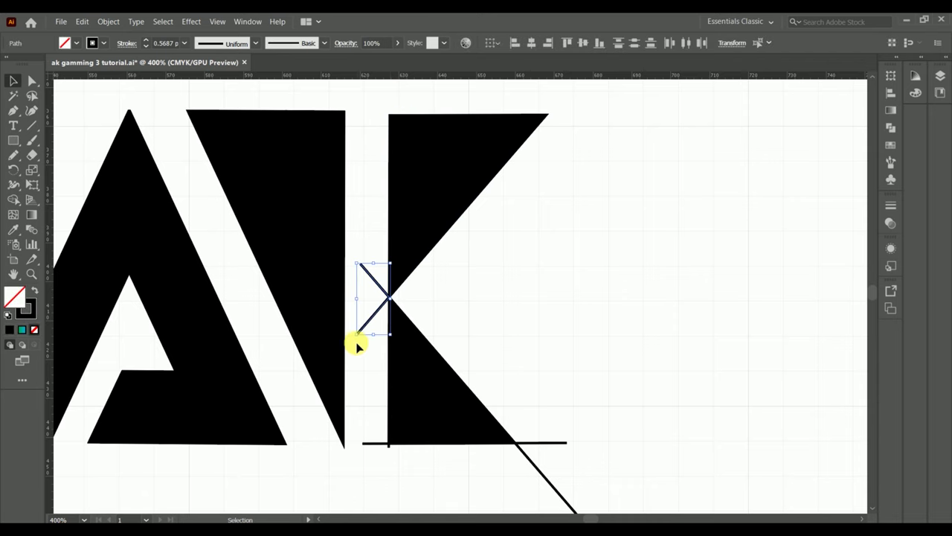
key(Delete)
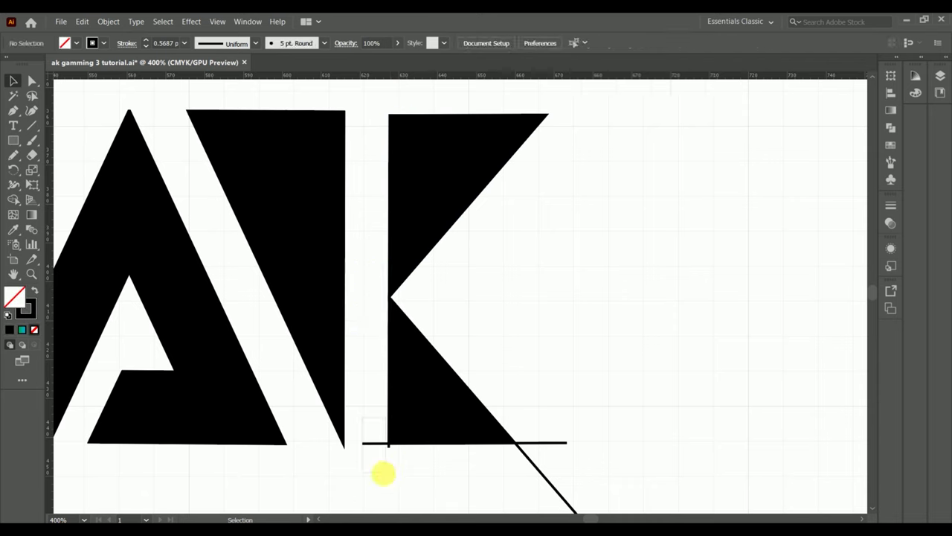
mouse_move(383, 473)
mouse_down()
mouse_move(378, 485)
mouse_move(404, 468)
mouse_up()
click(388, 454)
click(565, 504)
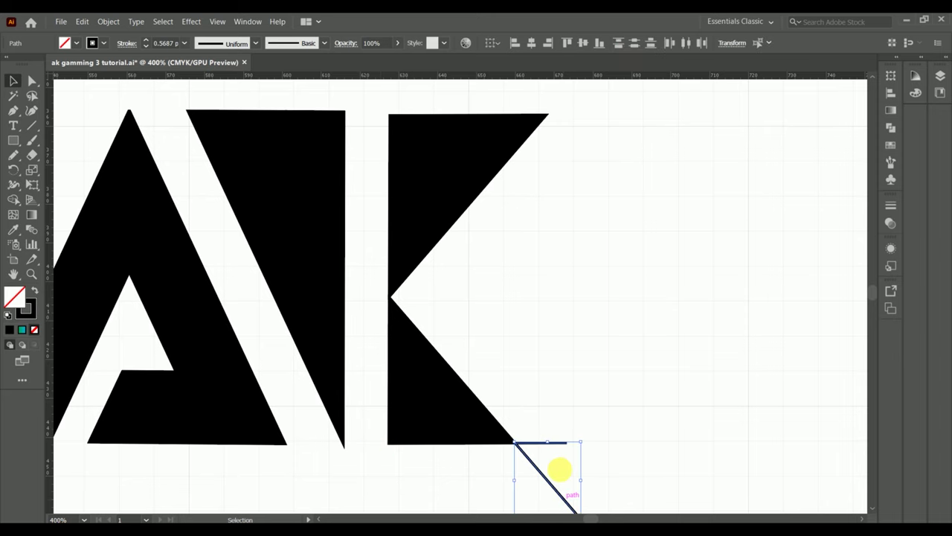
key(Delete)
key(ctrl+minus)
key(ctrl+minus)
key(ctrl+minus)
key(ctrl+minus)
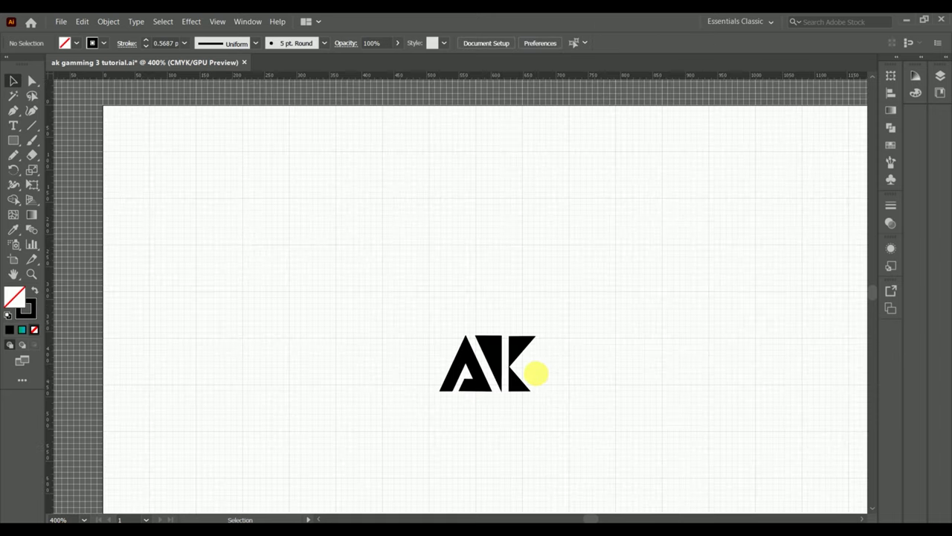
Step: Stretch the K's triangle corners to line up with the A's top and baseline
scroll(543, 372, up, 2)
scroll(513, 366, up, 1)
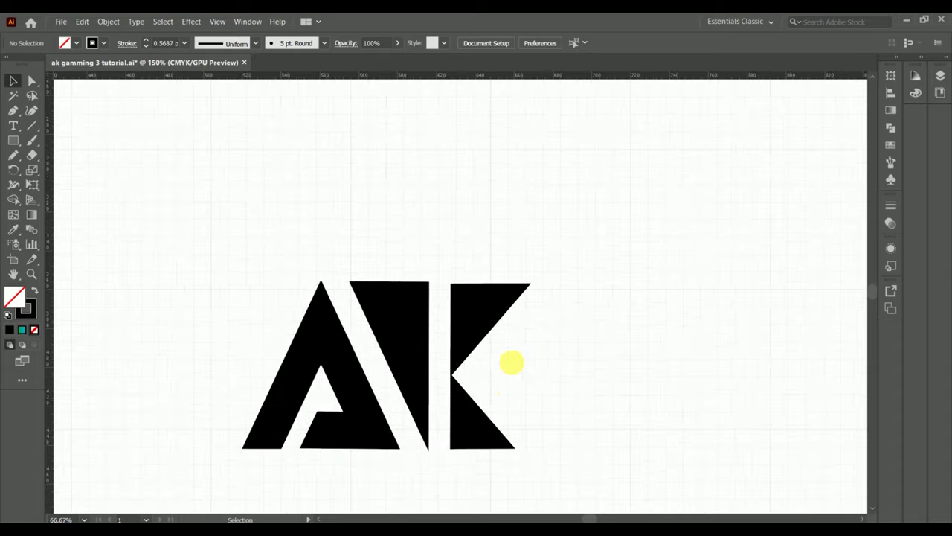
scroll(510, 361, up, 2)
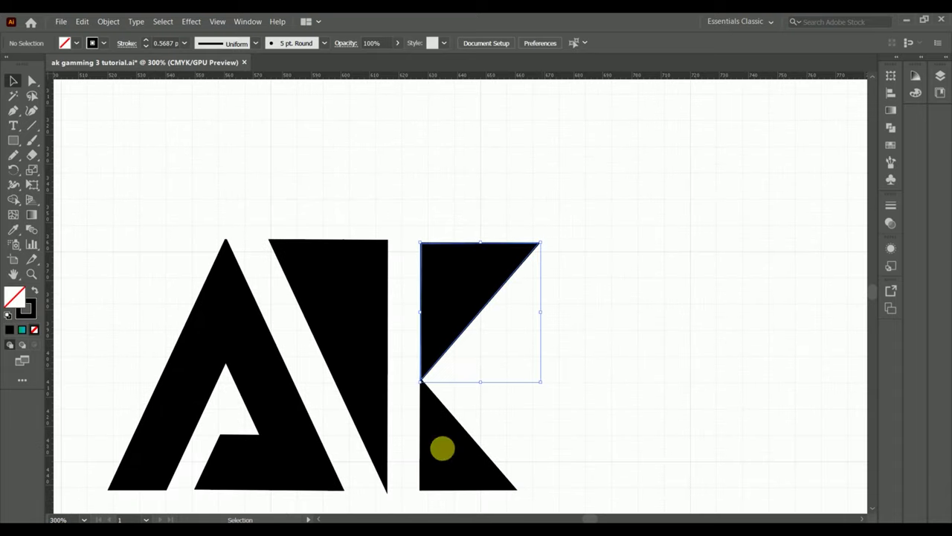
click(442, 448)
drag(544, 248, 544, 242)
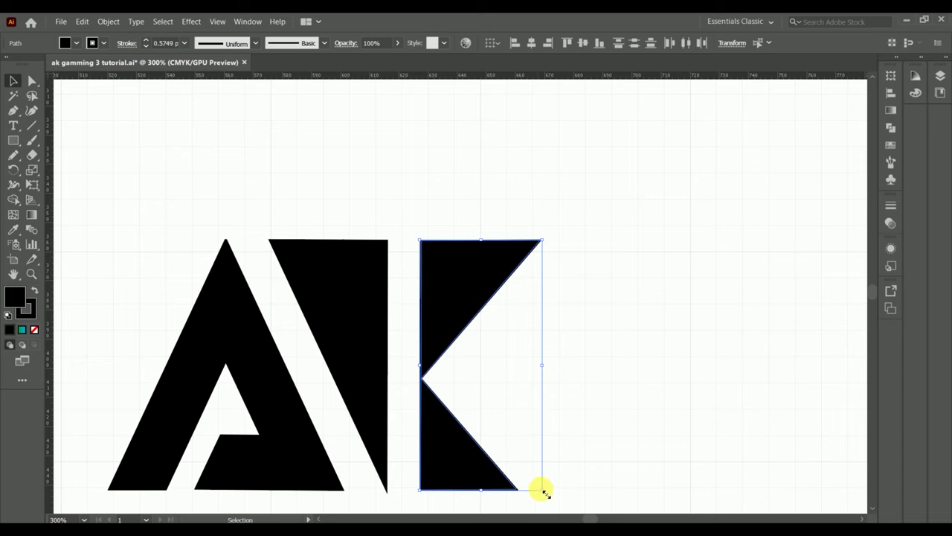
drag(543, 491, 549, 495)
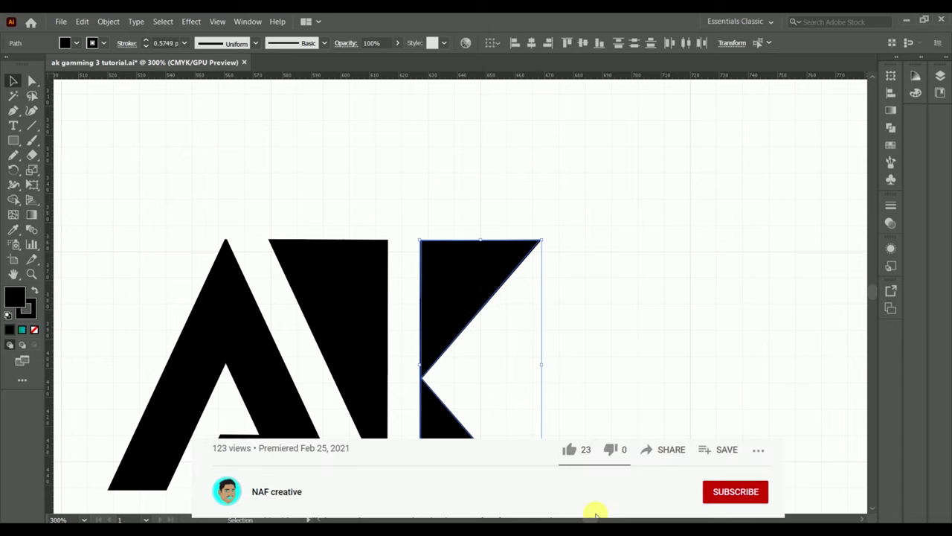
click(570, 450)
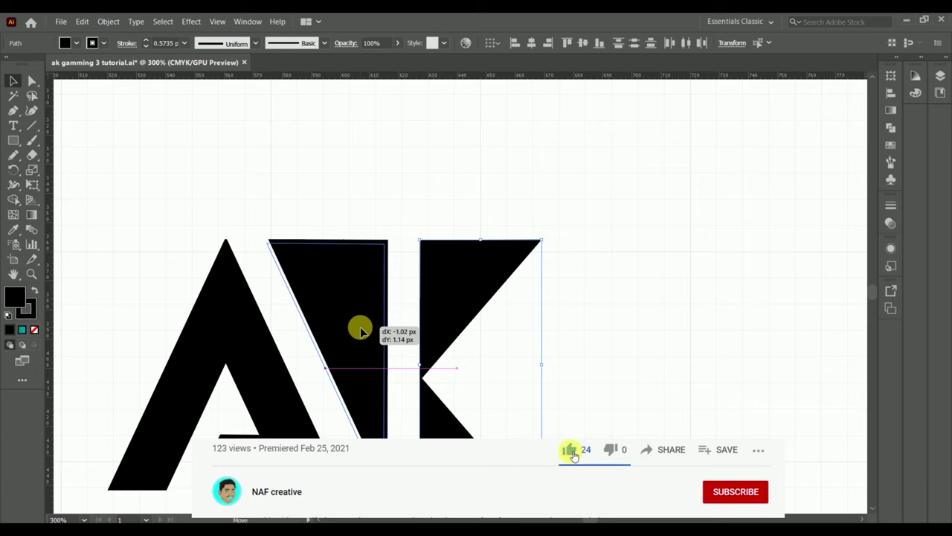
click(726, 491)
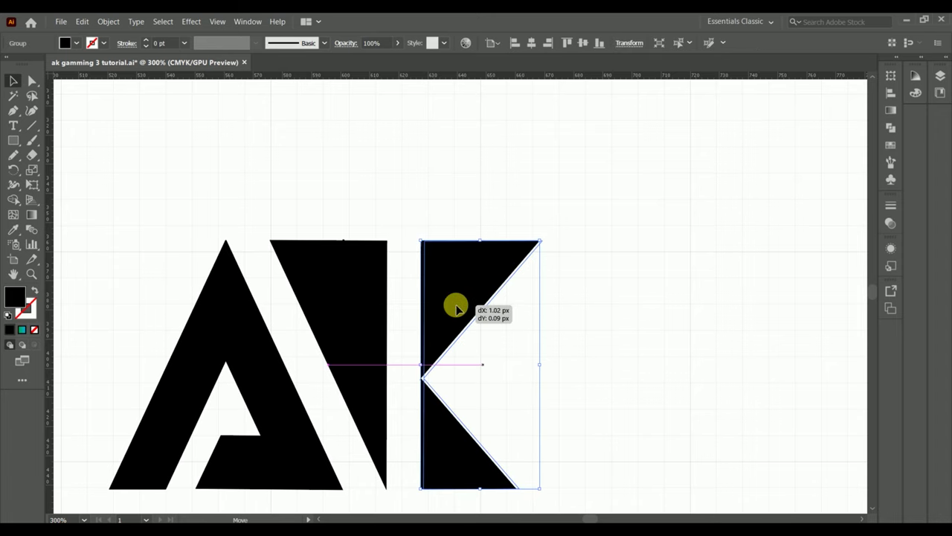
Step: Nudge the K about 1 px right, recentre the view, and select the whole logo
drag(453, 305, 456, 305)
click(614, 344)
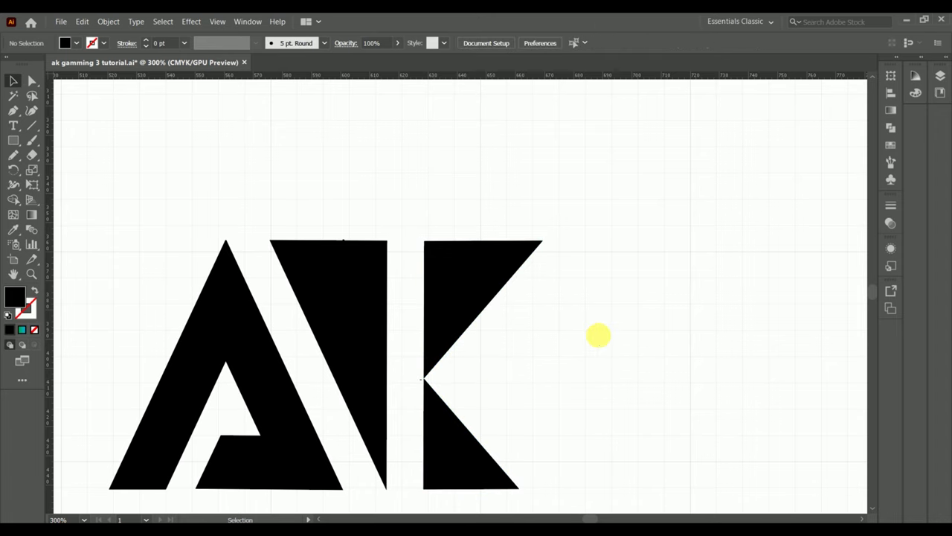
alt+scroll(599, 335, down, 2)
drag(451, 334, 415, 301)
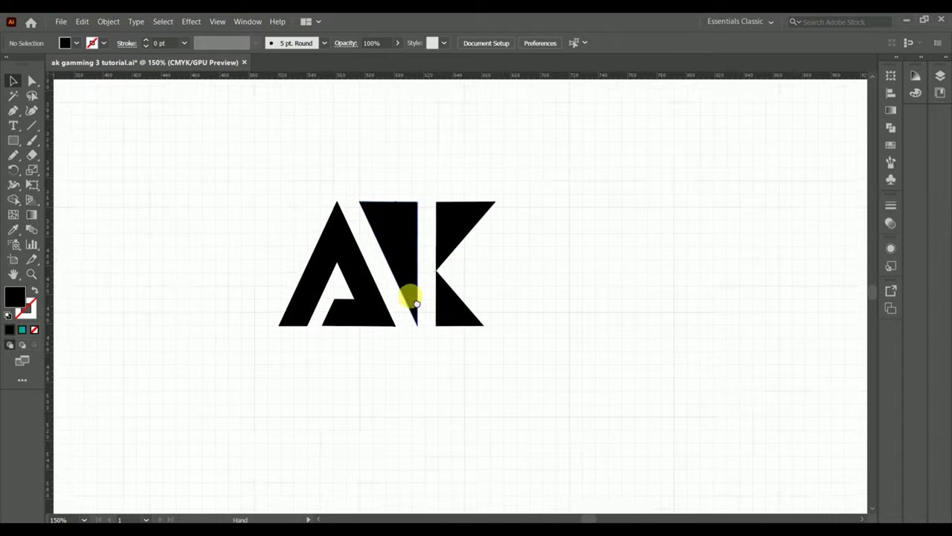
alt+scroll(427, 262, up, 1)
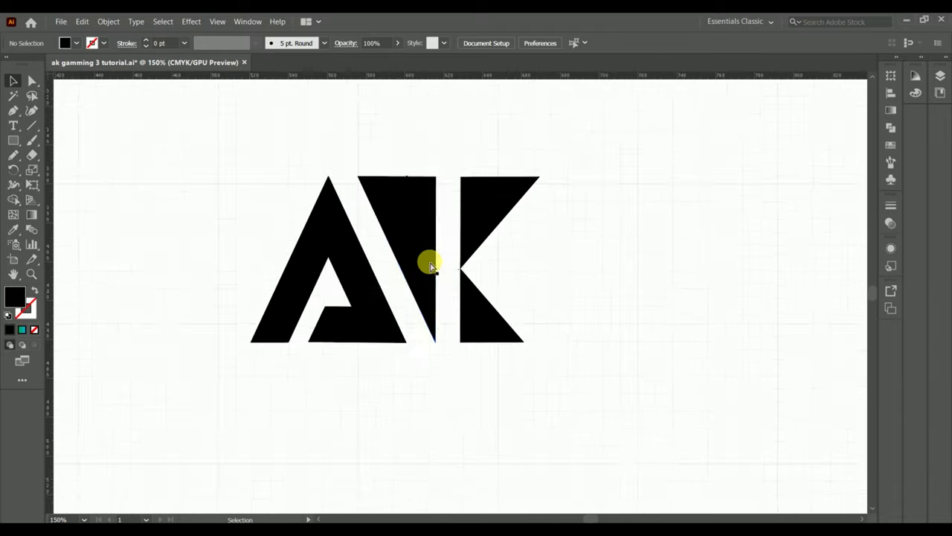
alt+scroll(430, 264, up, 3)
drag(425, 278, 463, 279)
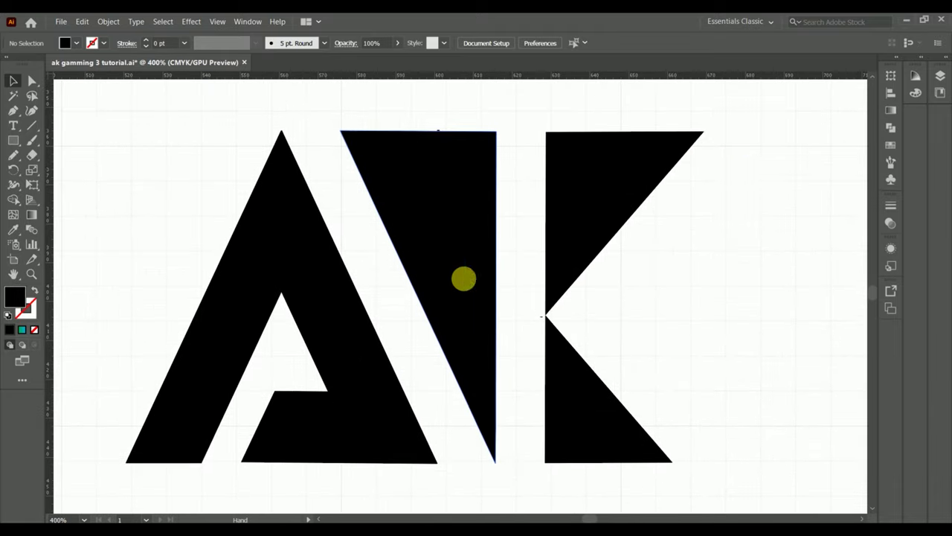
key(ctrl+a)
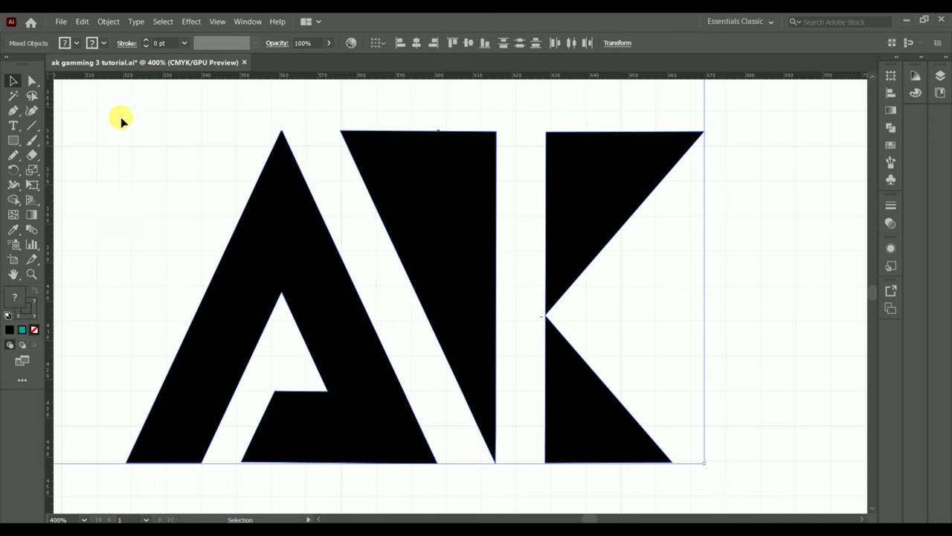
Step: Round every corner of the selected AK shapes to about 2.07 px
drag(121, 117, 703, 437)
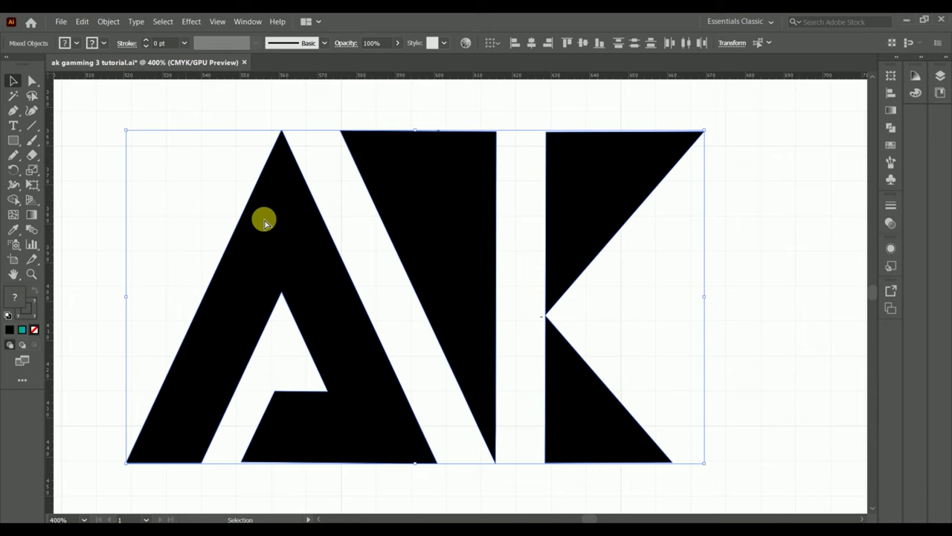
key(a)
click(31, 82)
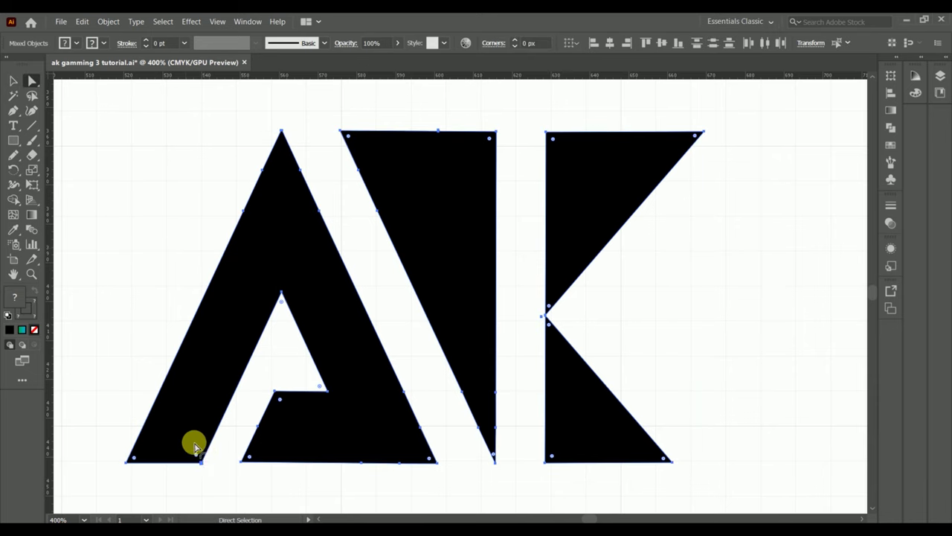
drag(195, 446, 202, 366)
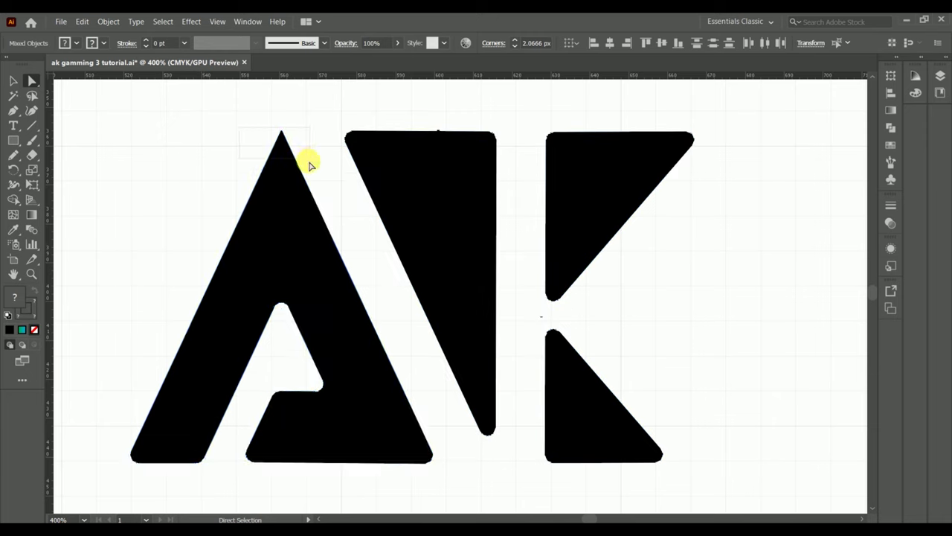
Step: Inspect the rounded corners on the A and middle triangle, then deselect everything
click(282, 143)
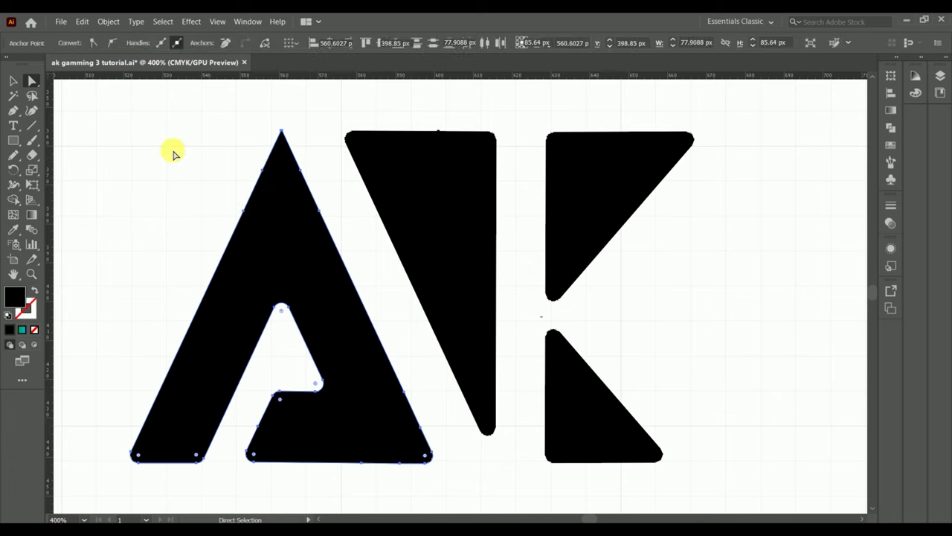
click(149, 266)
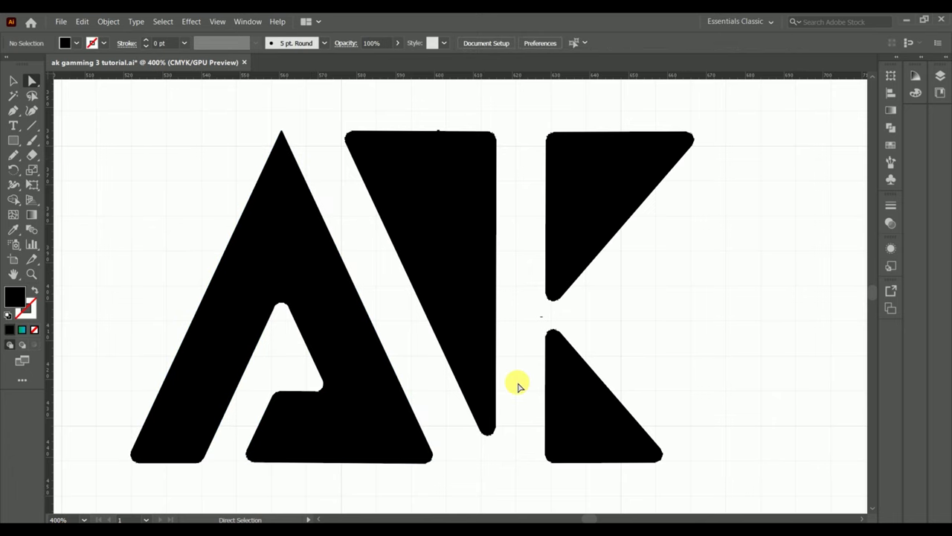
click(439, 132)
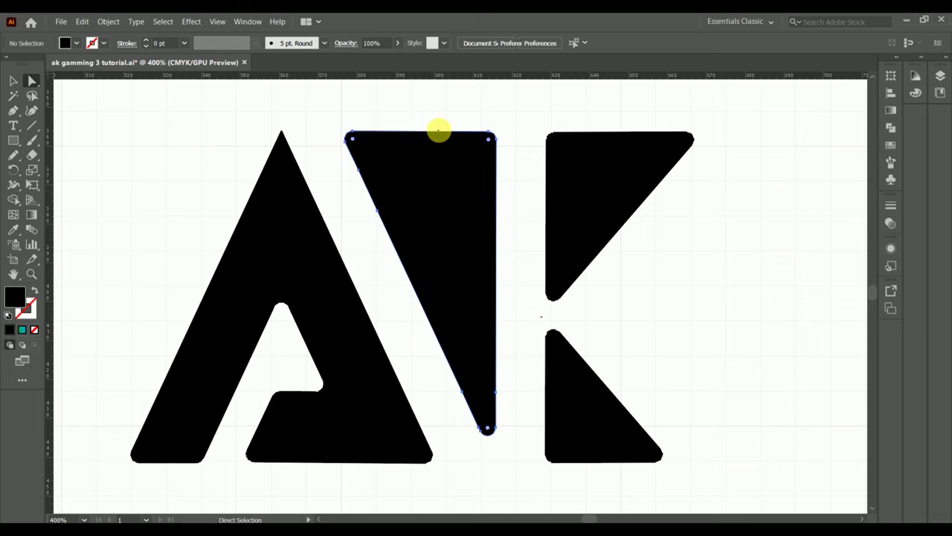
key(ctrl+shift+a)
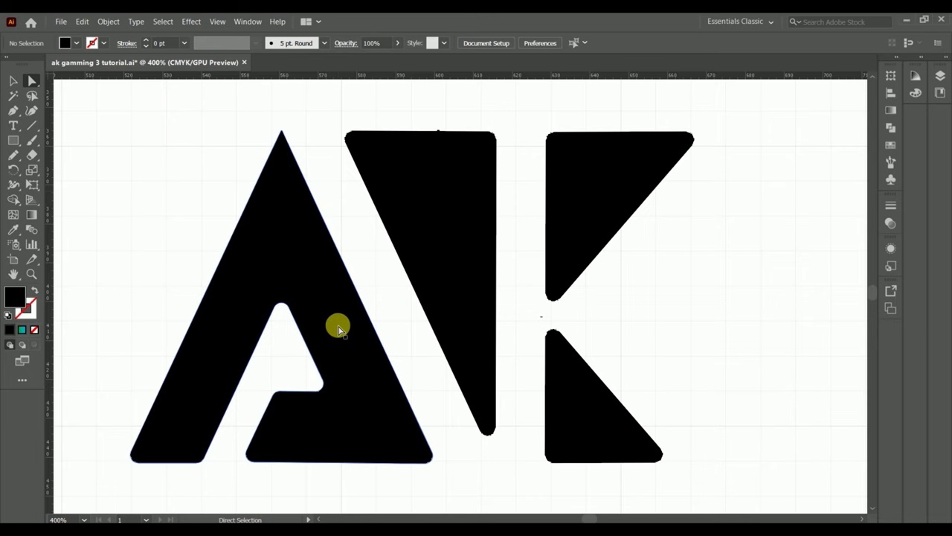
scroll(338, 328, down, 2)
scroll(337, 328, down, 1)
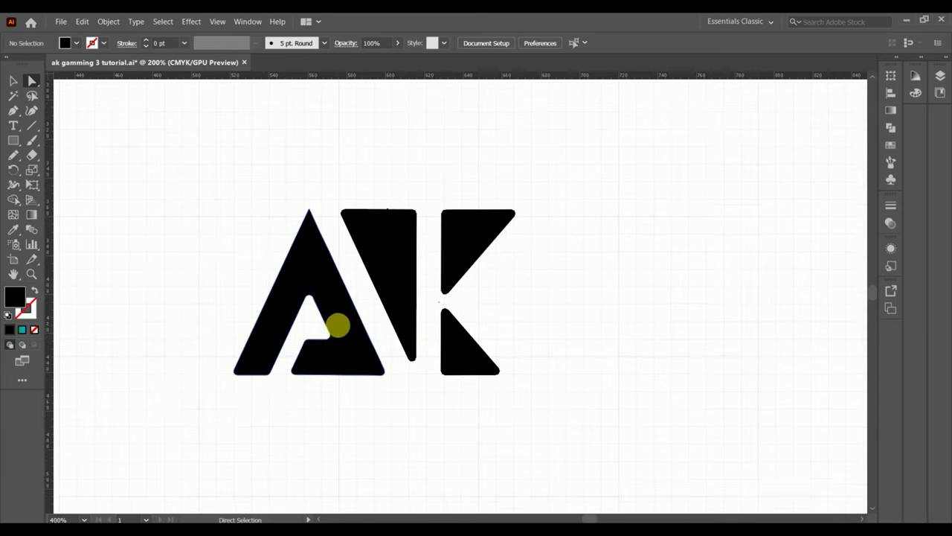
scroll(337, 327, down, 1)
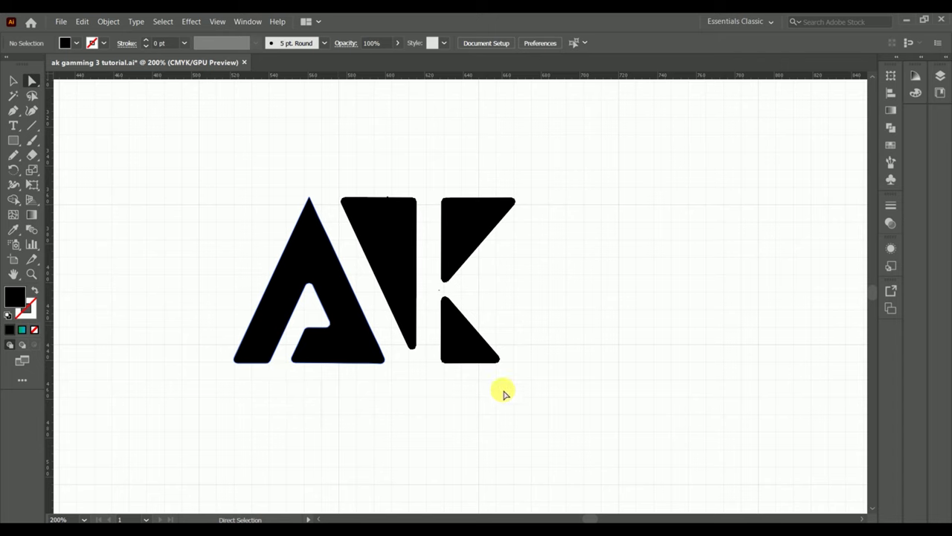
drag(606, 187, 192, 393)
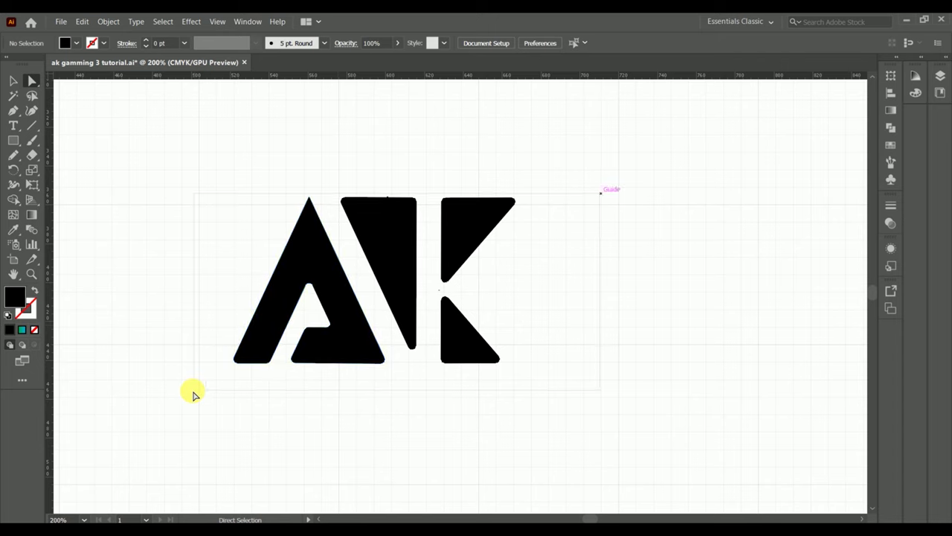
click(430, 392)
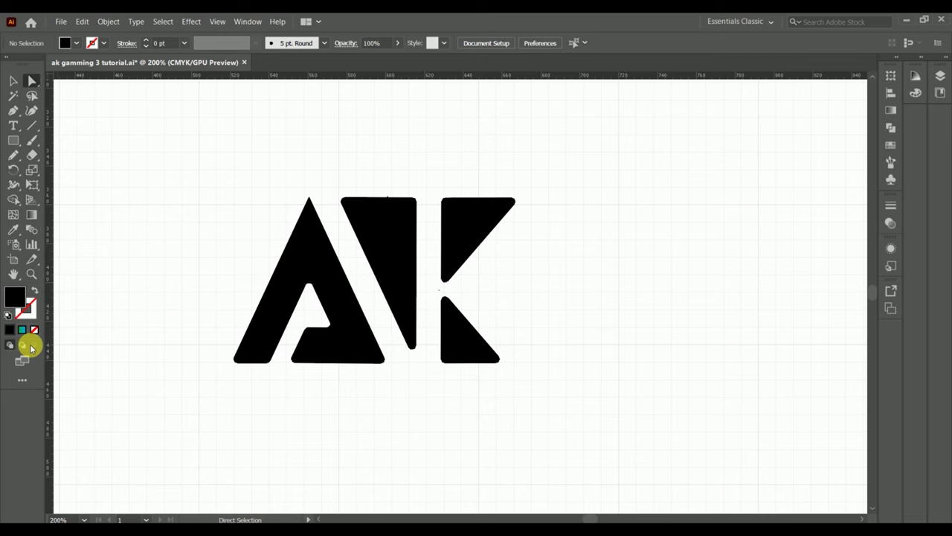
Step: Apply a Drop Shadow to all artwork: 75% opacity, 6 px blur, X offset 7 px
key(ctrl+a)
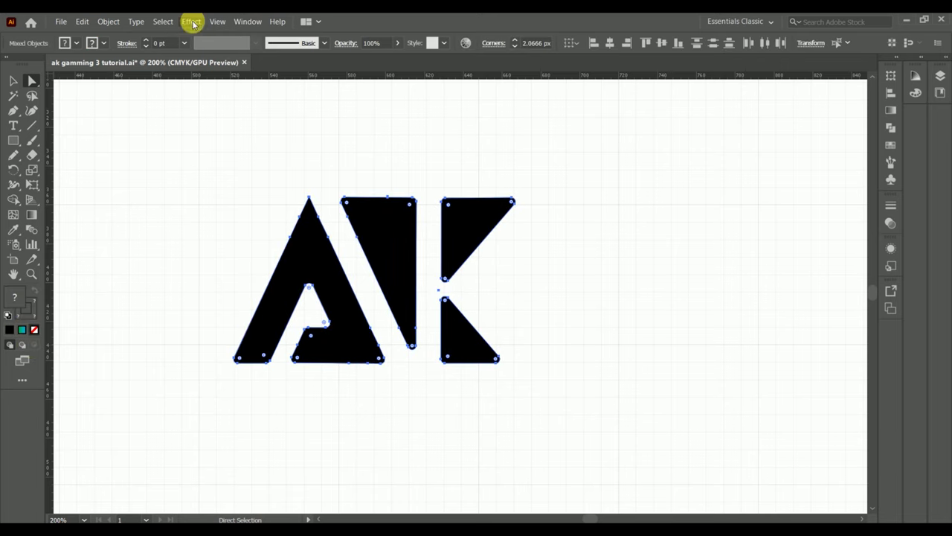
click(192, 20)
click(343, 181)
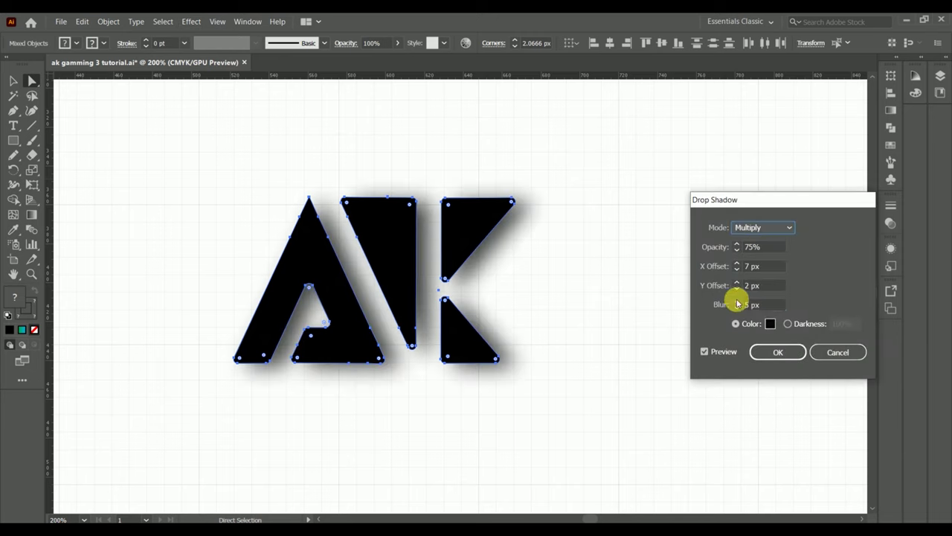
click(737, 302)
click(737, 302)
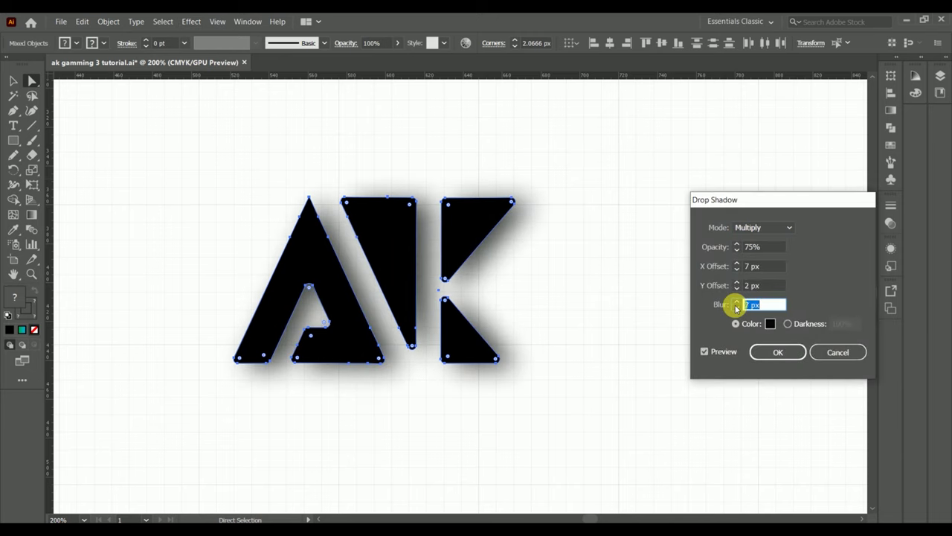
click(737, 307)
click(737, 263)
click(736, 263)
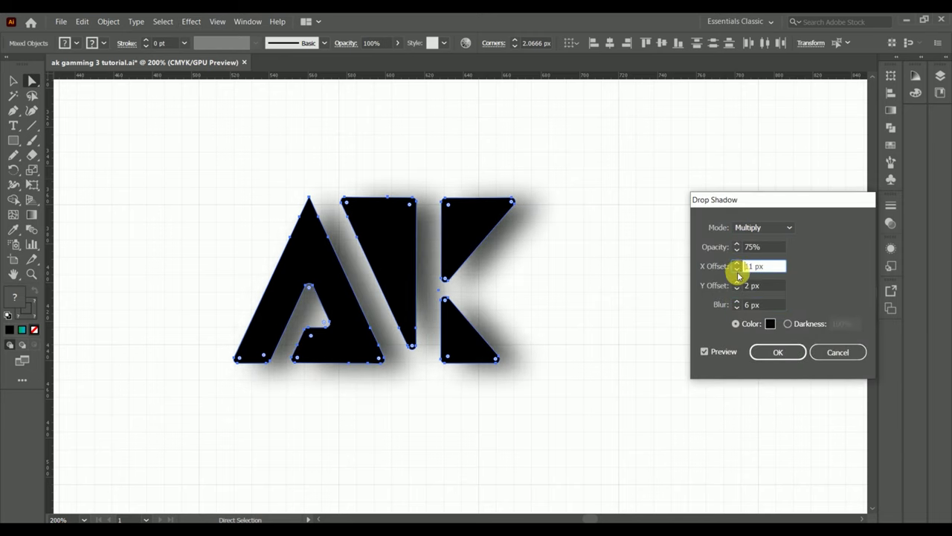
click(736, 270)
click(736, 269)
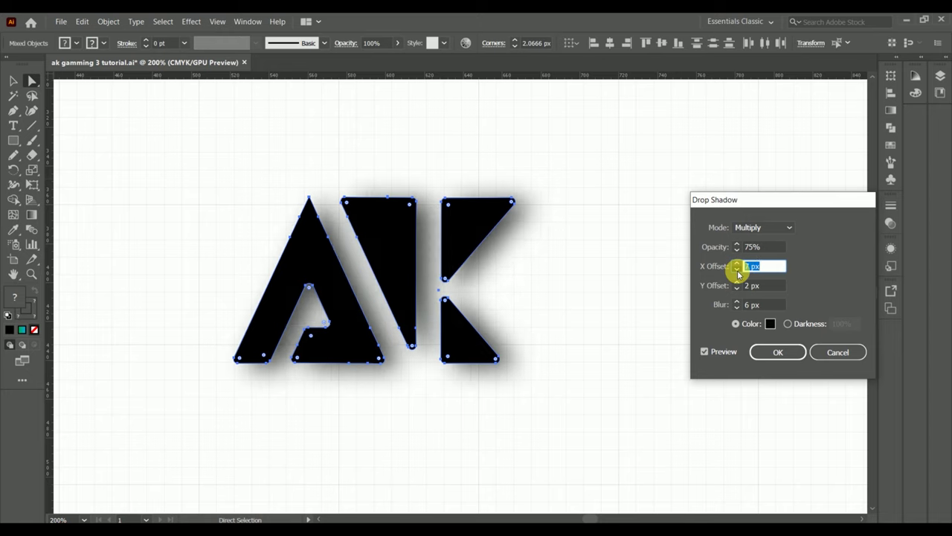